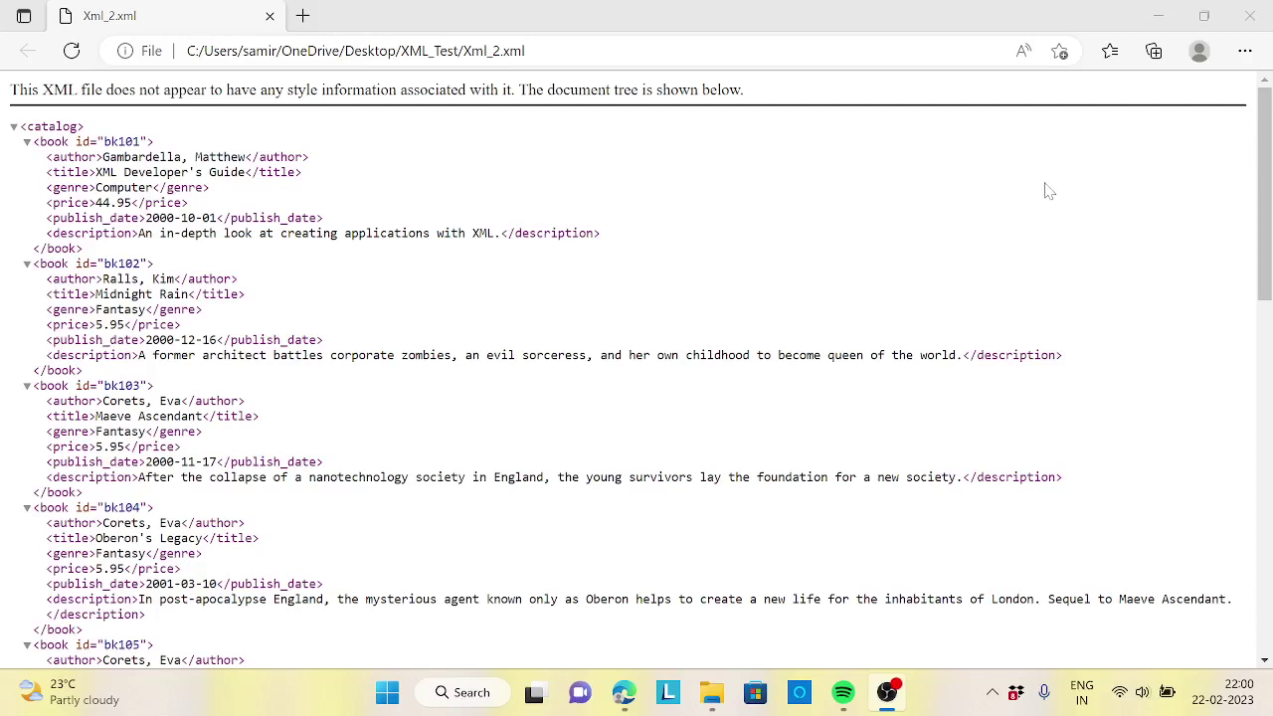
Step: Review the Xml_1 and Xml_2 files from the XML folder in the browser, then close it
click(711, 692)
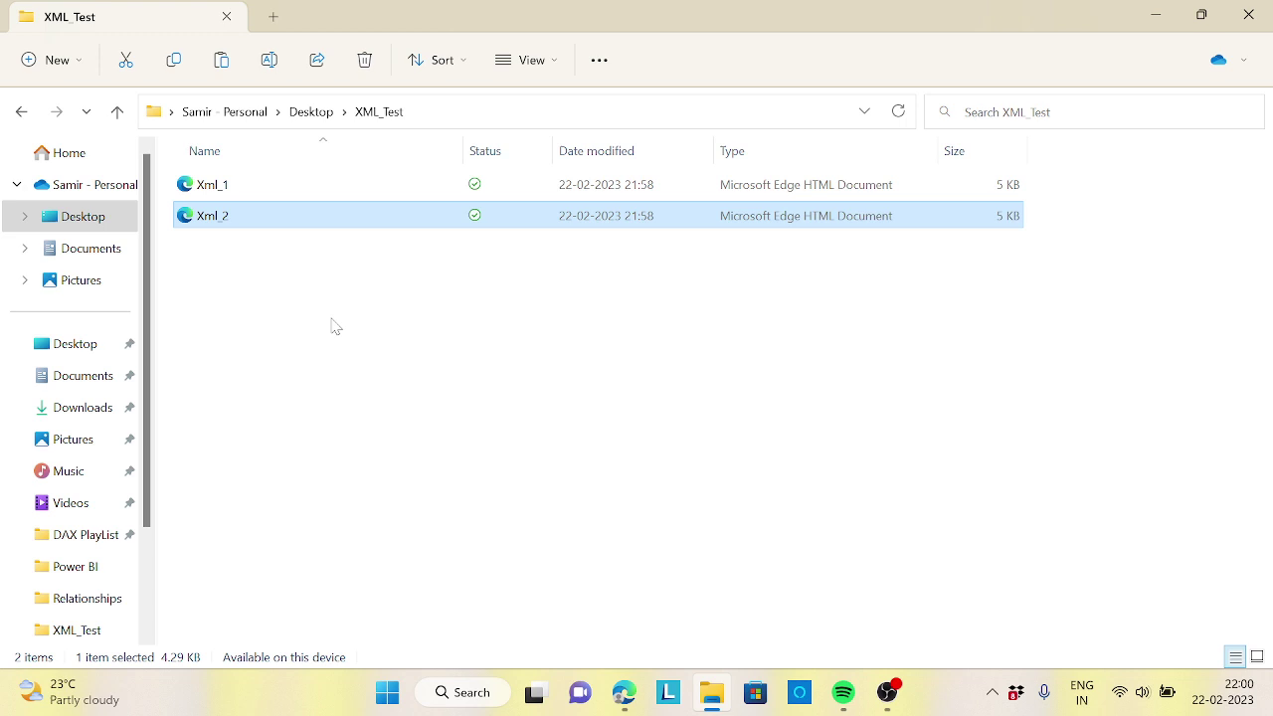
double_click(214, 183)
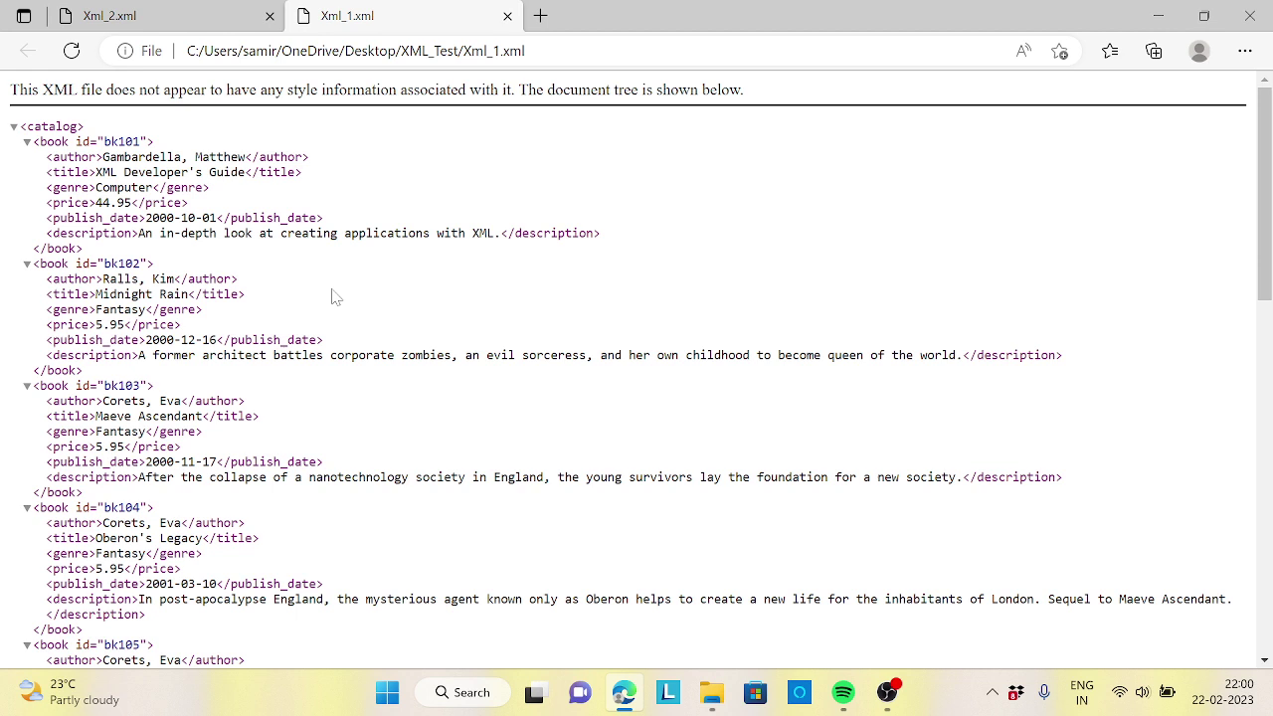
click(164, 18)
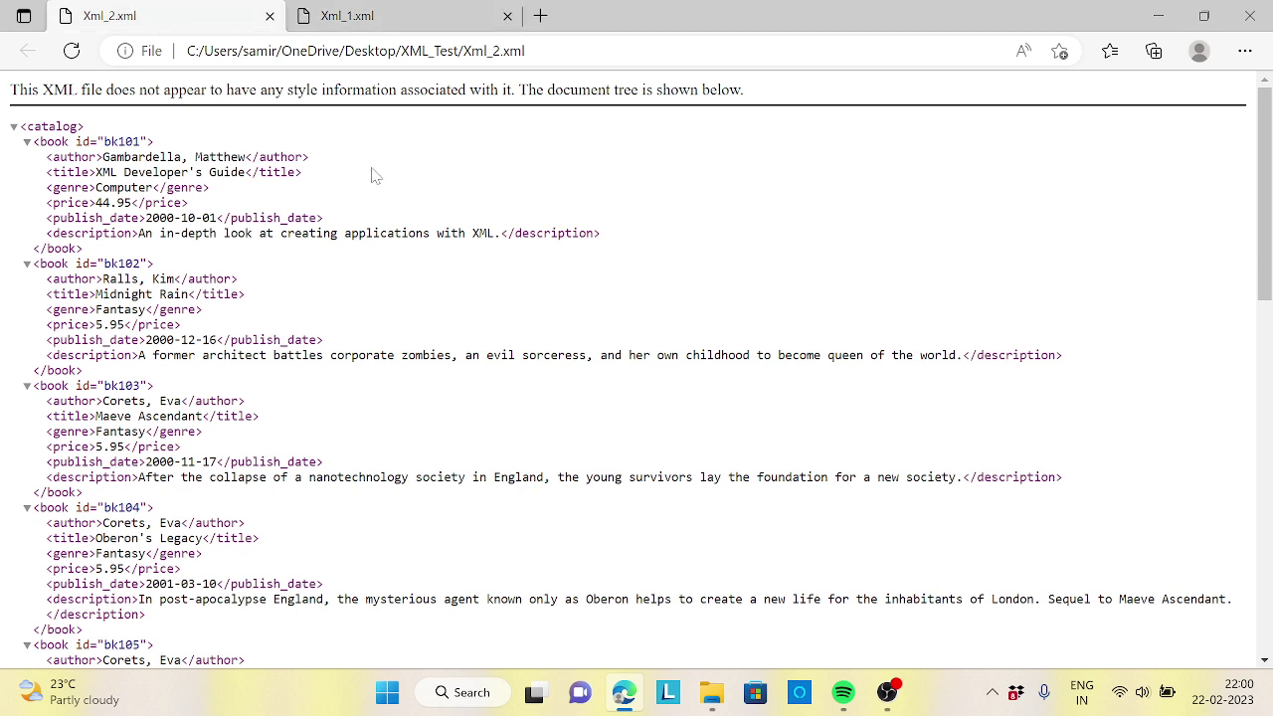
click(461, 21)
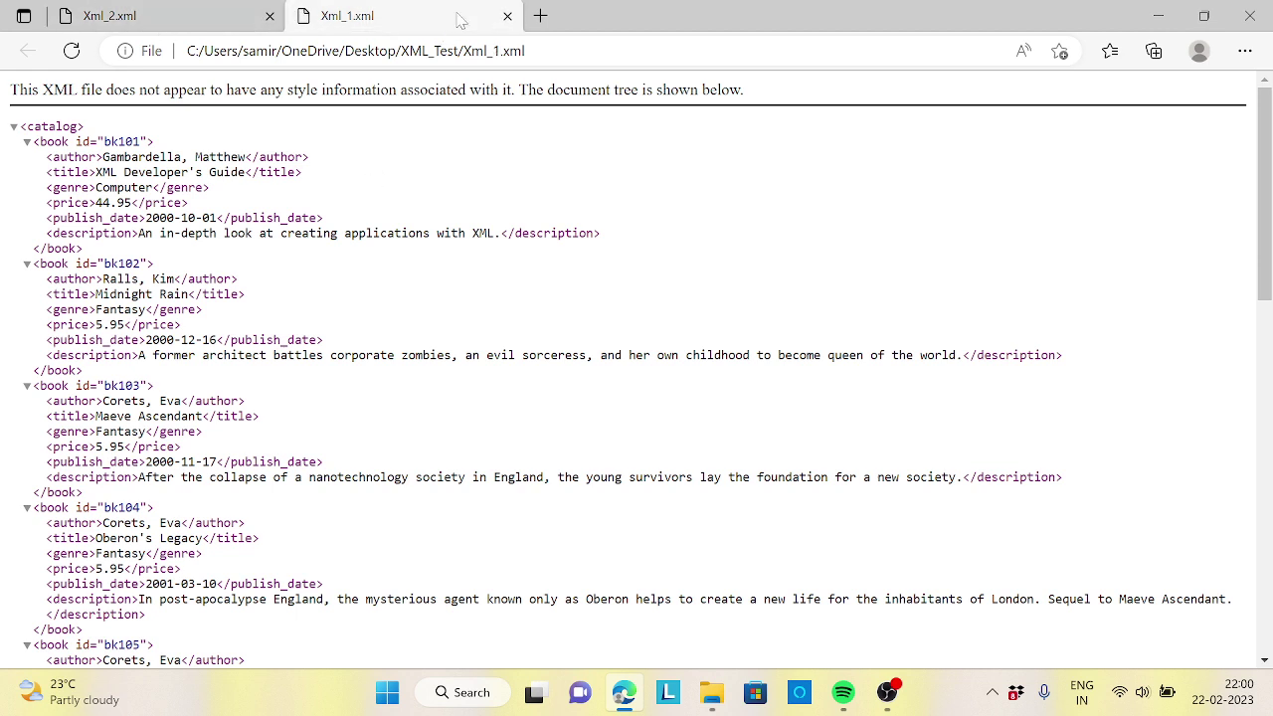
click(506, 17)
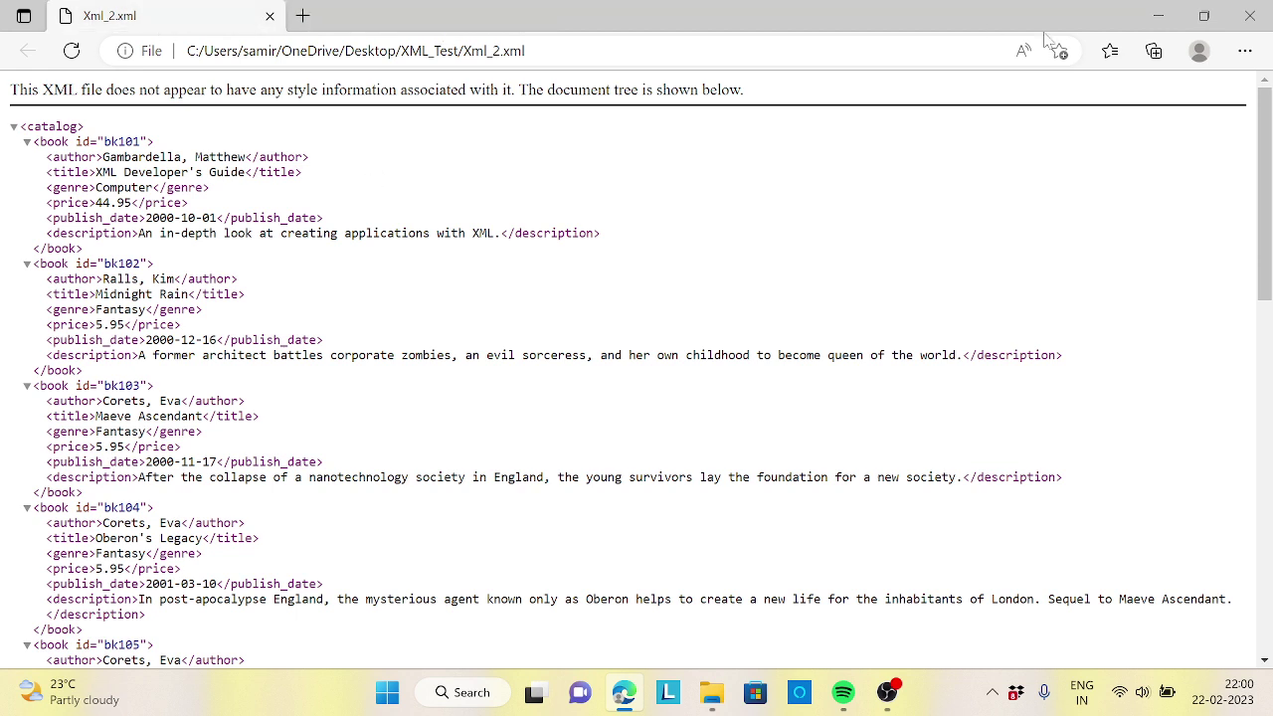
click(1232, 28)
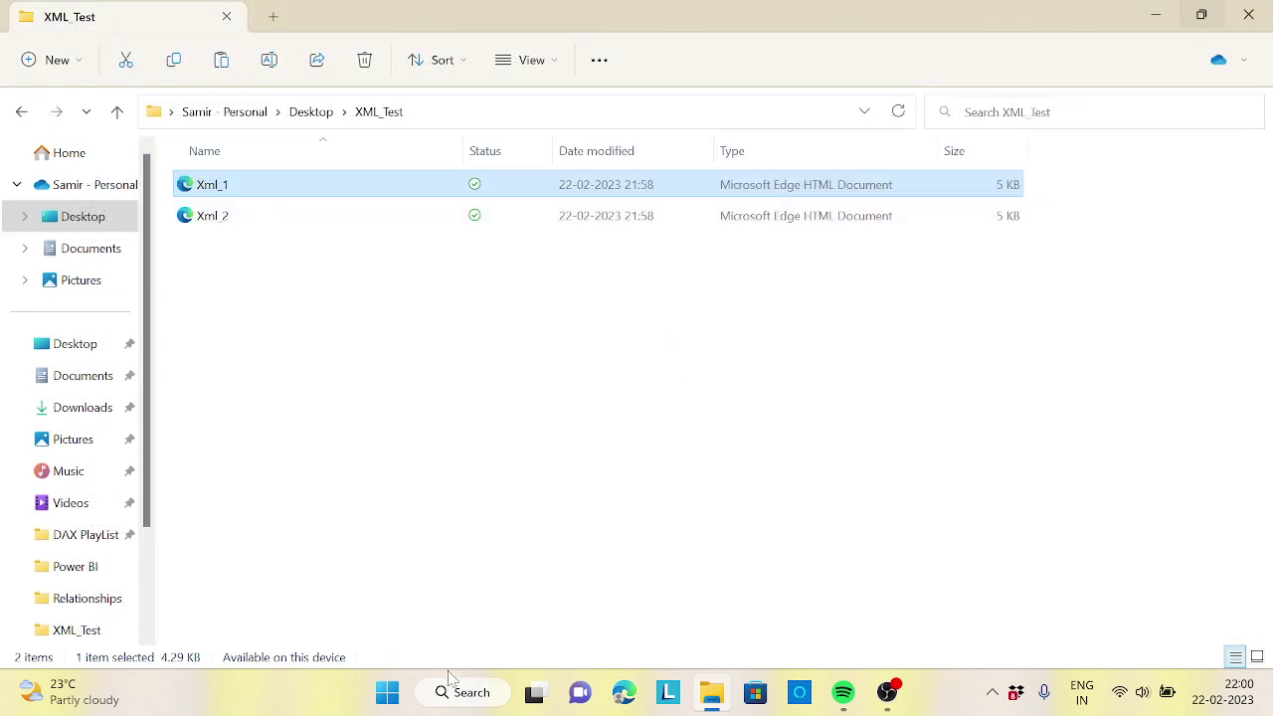
Step: Show the XML_Test folder's full path as text in the Explorer address bar
click(455, 692)
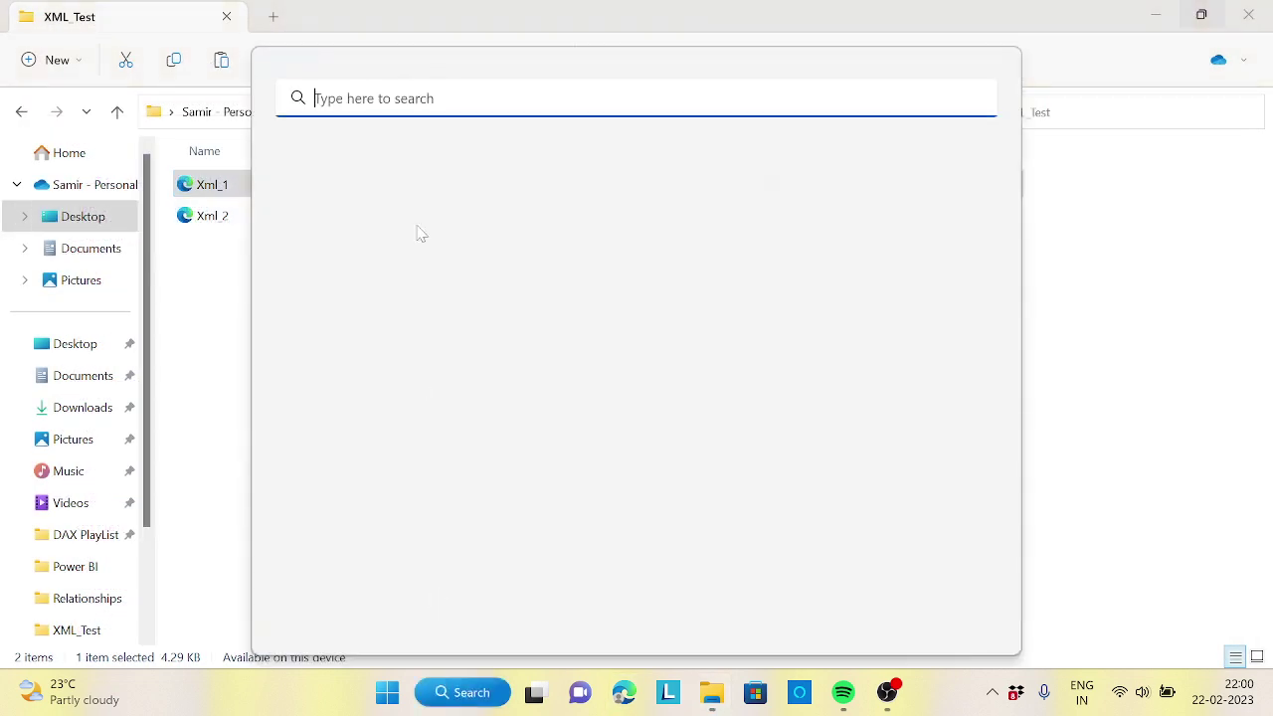
click(209, 324)
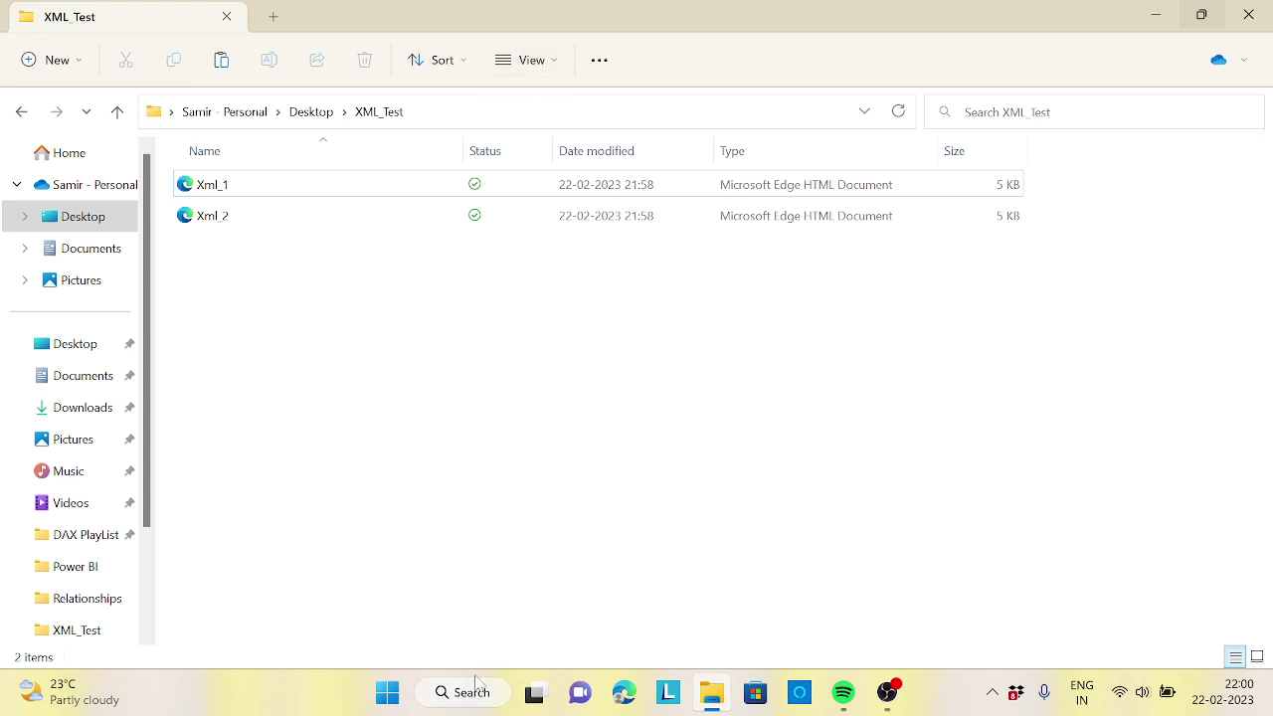
click(542, 113)
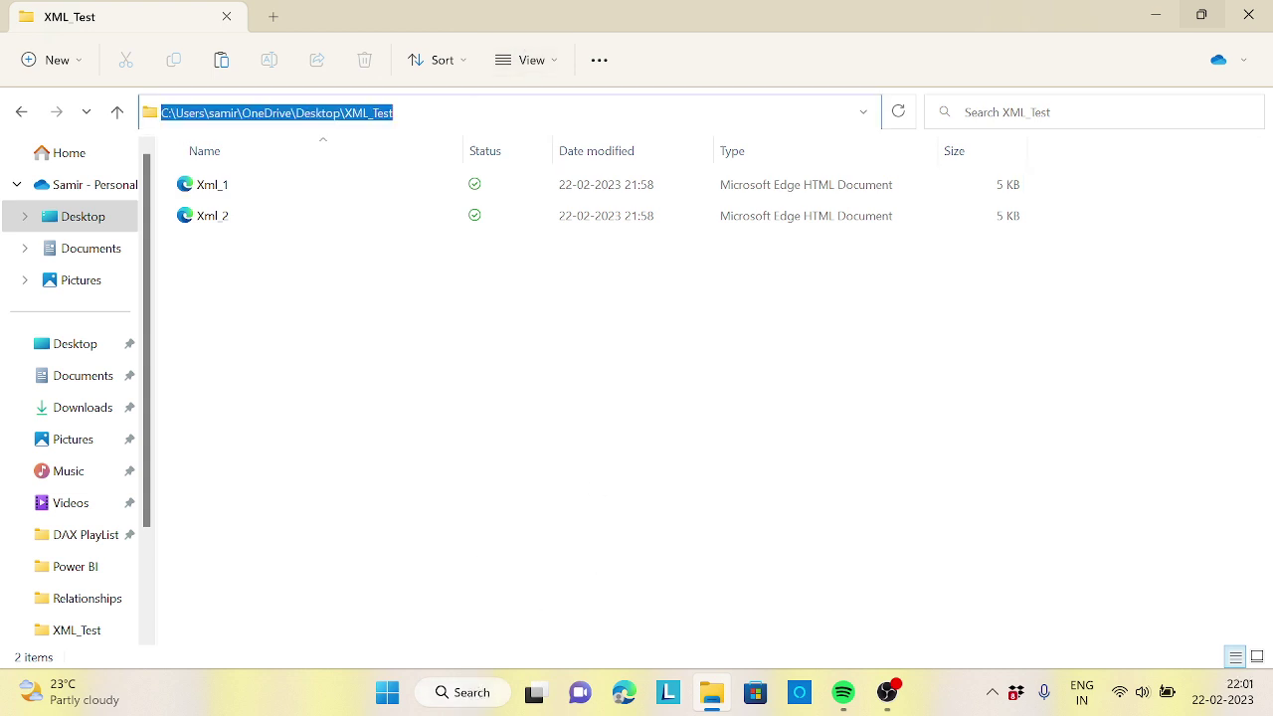
Step: Find Power BI Desktop by searching 'po' in Windows Search and launch it
click(477, 692)
text(po)
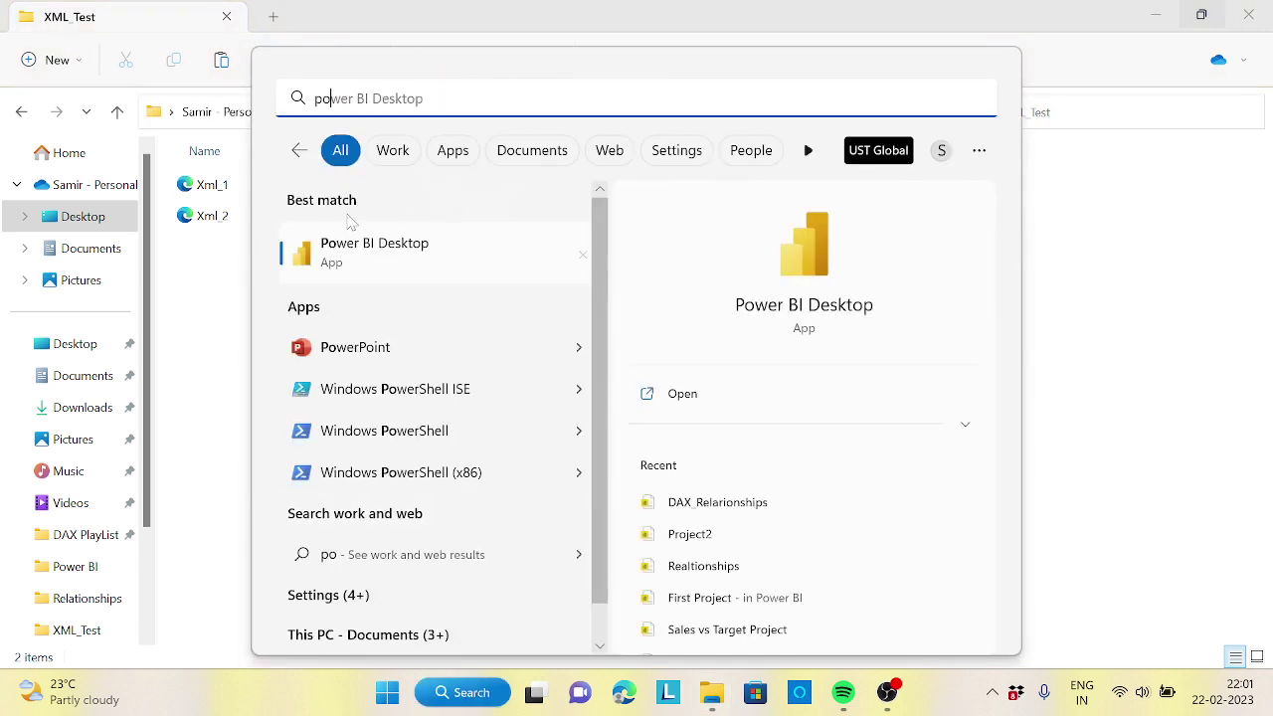
click(360, 251)
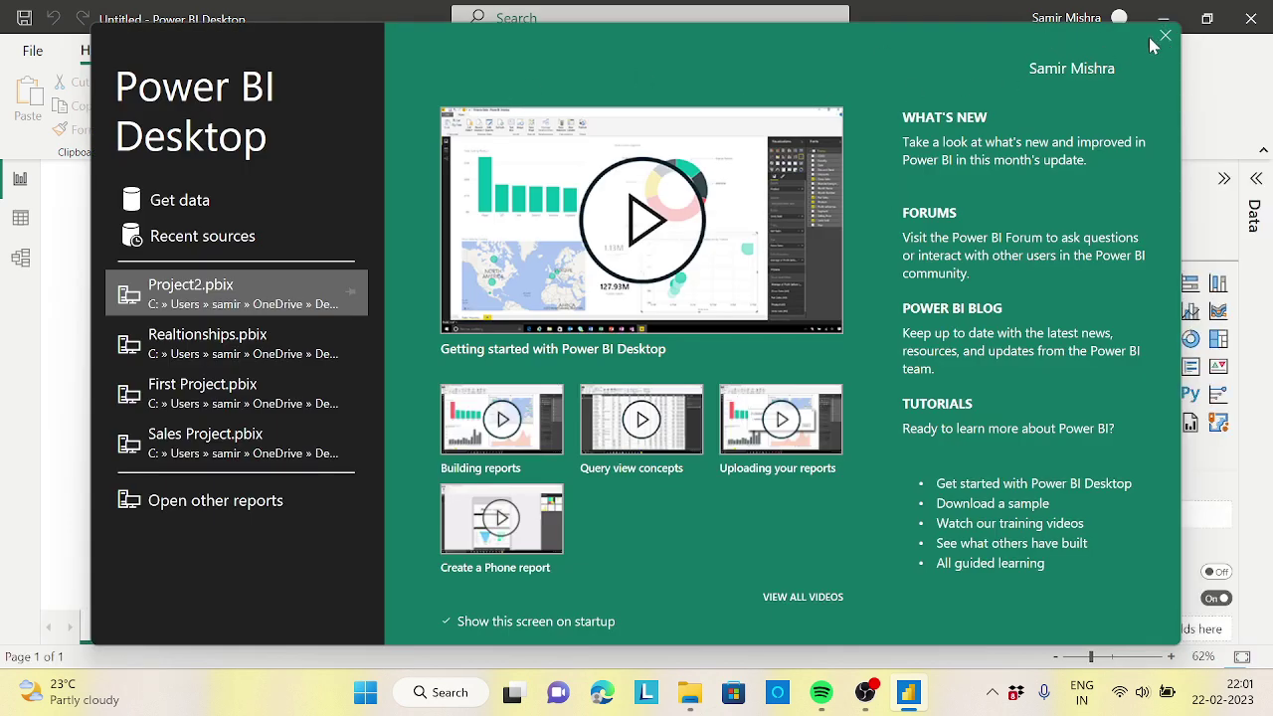
Step: Dismiss the welcome screen and bring up the full Get Data connector list
click(1169, 40)
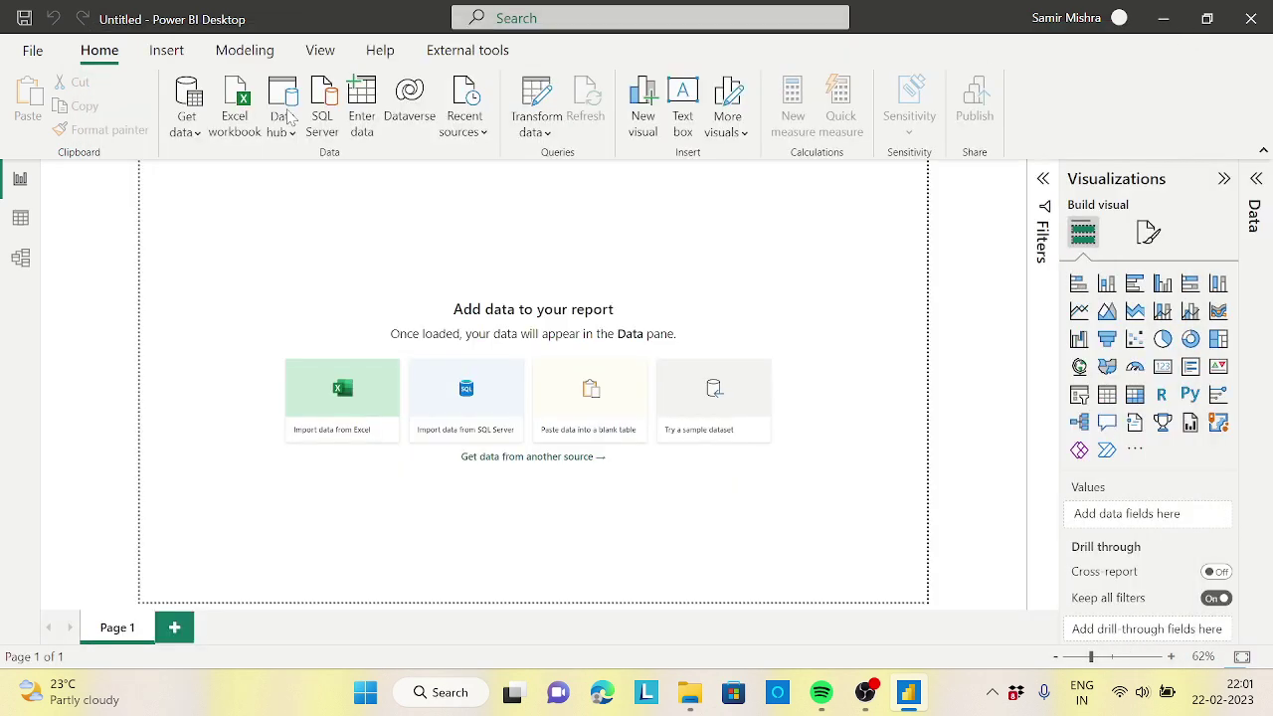
click(194, 134)
click(238, 571)
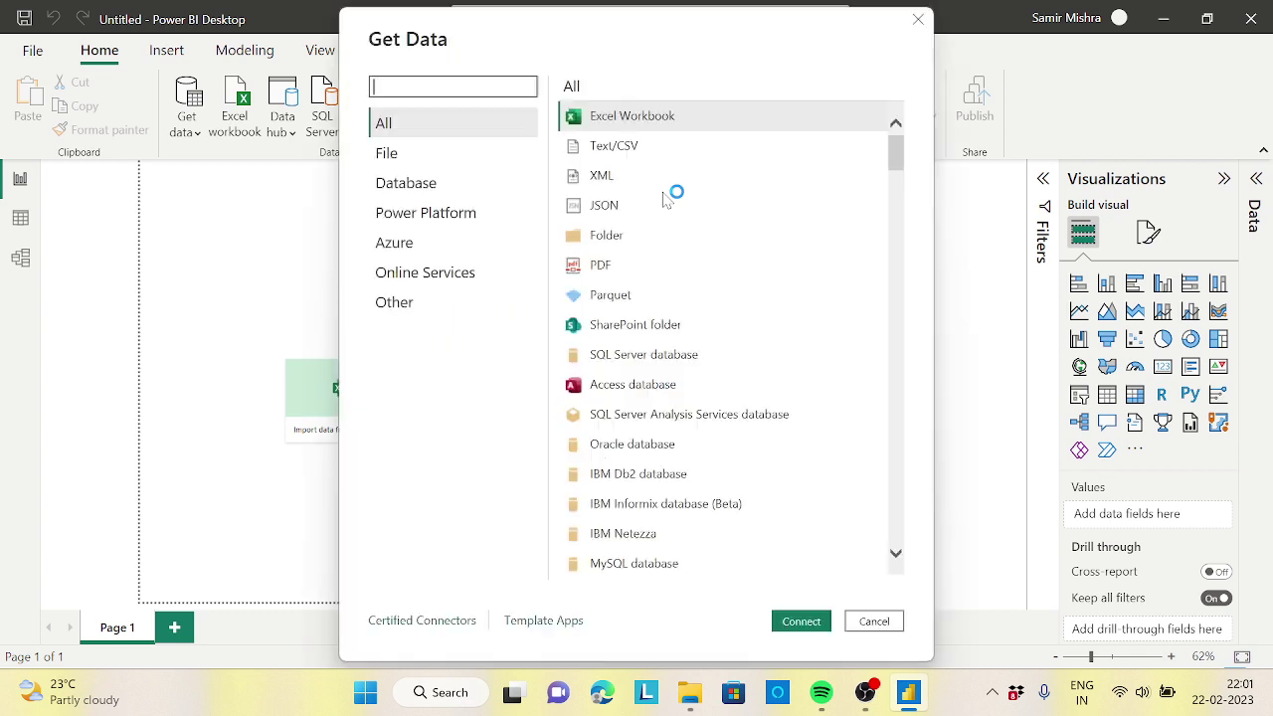
Step: Connect with the XML connector to Xml_1 in Desktop > XML_Test
click(608, 177)
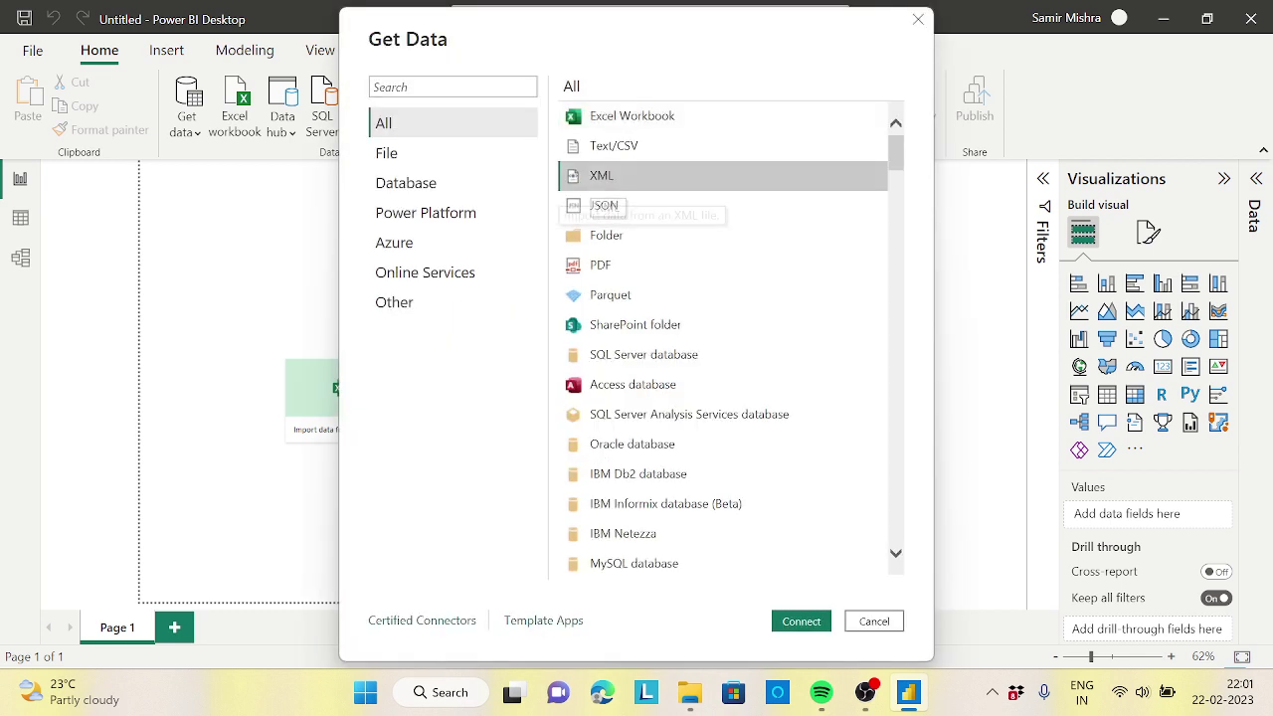
click(801, 621)
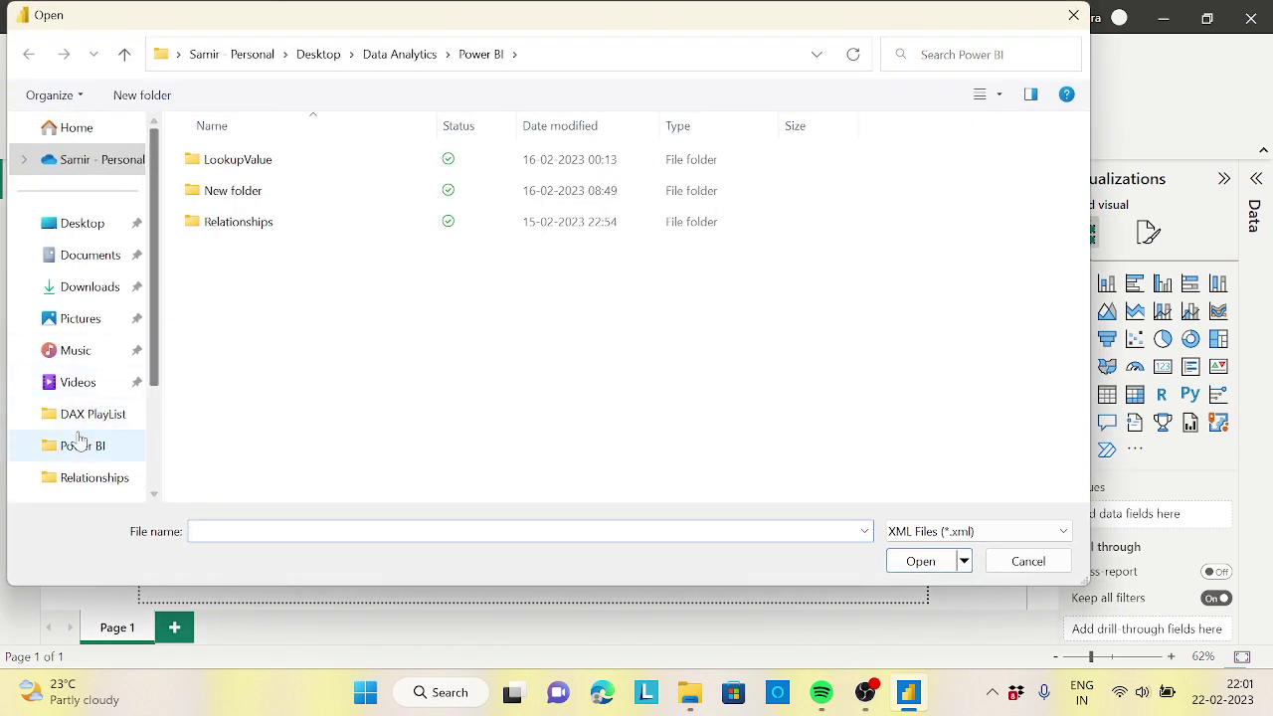
click(71, 224)
click(244, 286)
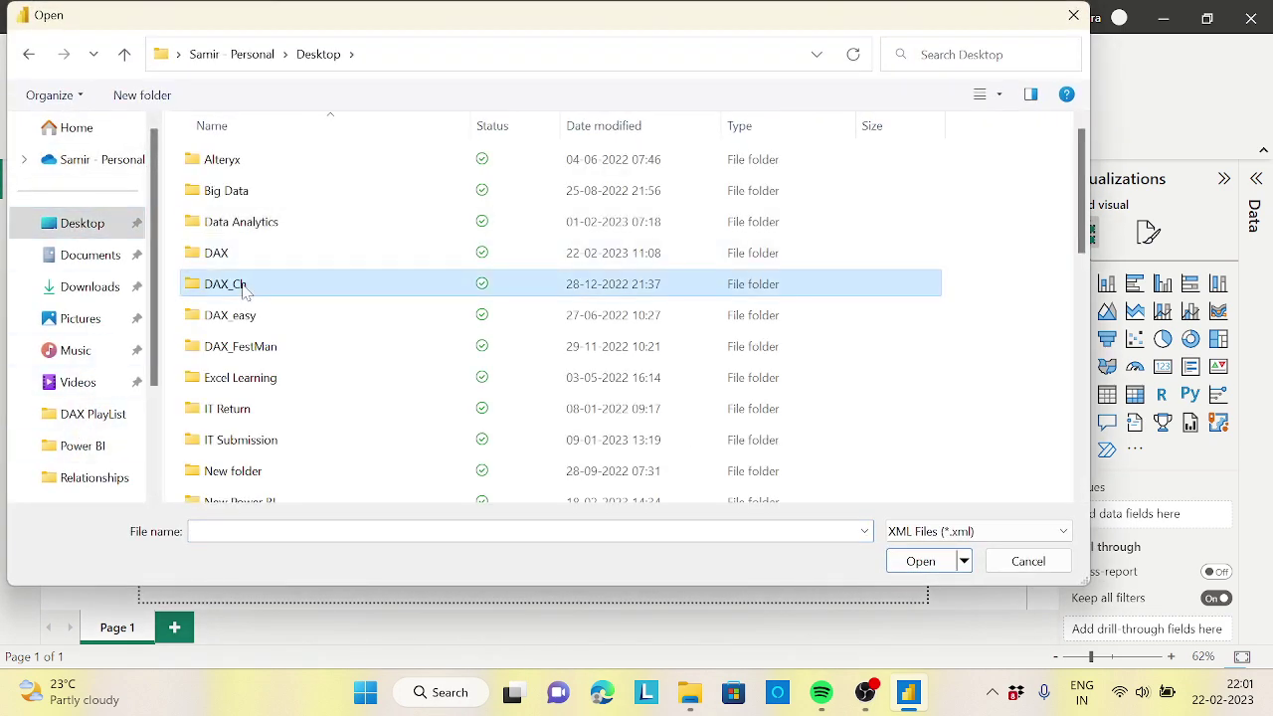
key(x)
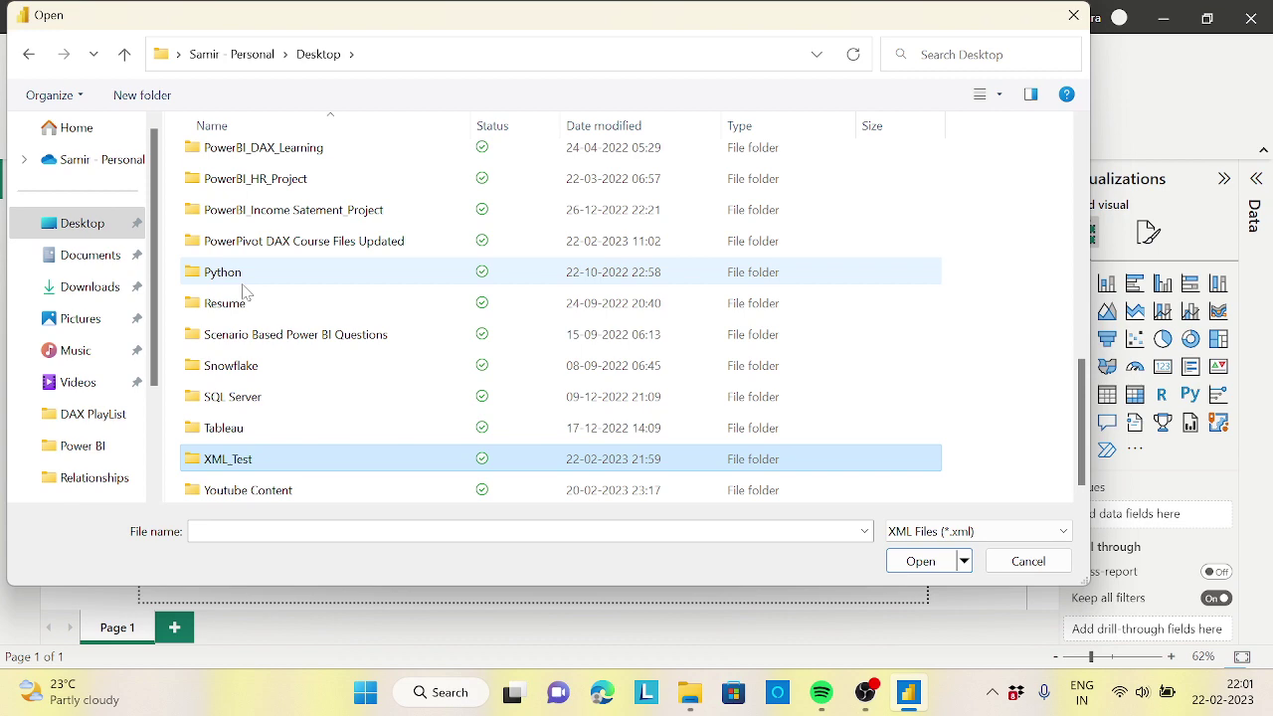
double_click(242, 459)
click(235, 165)
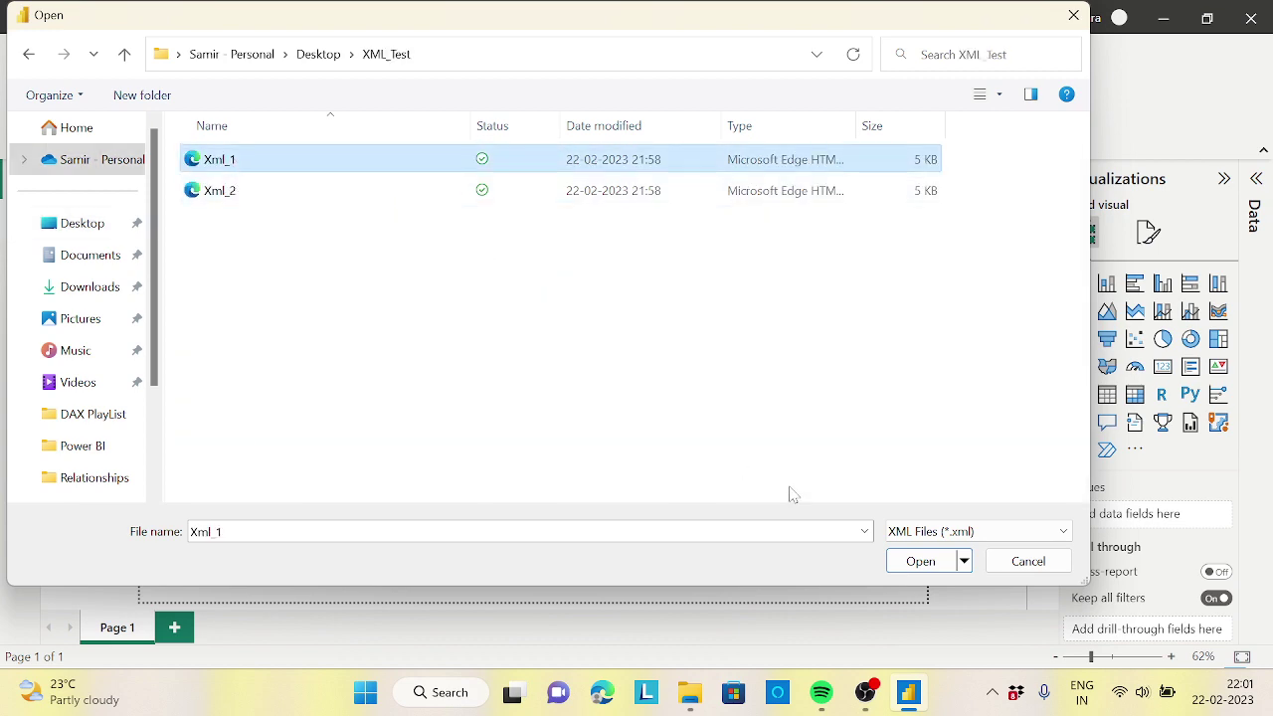
click(917, 560)
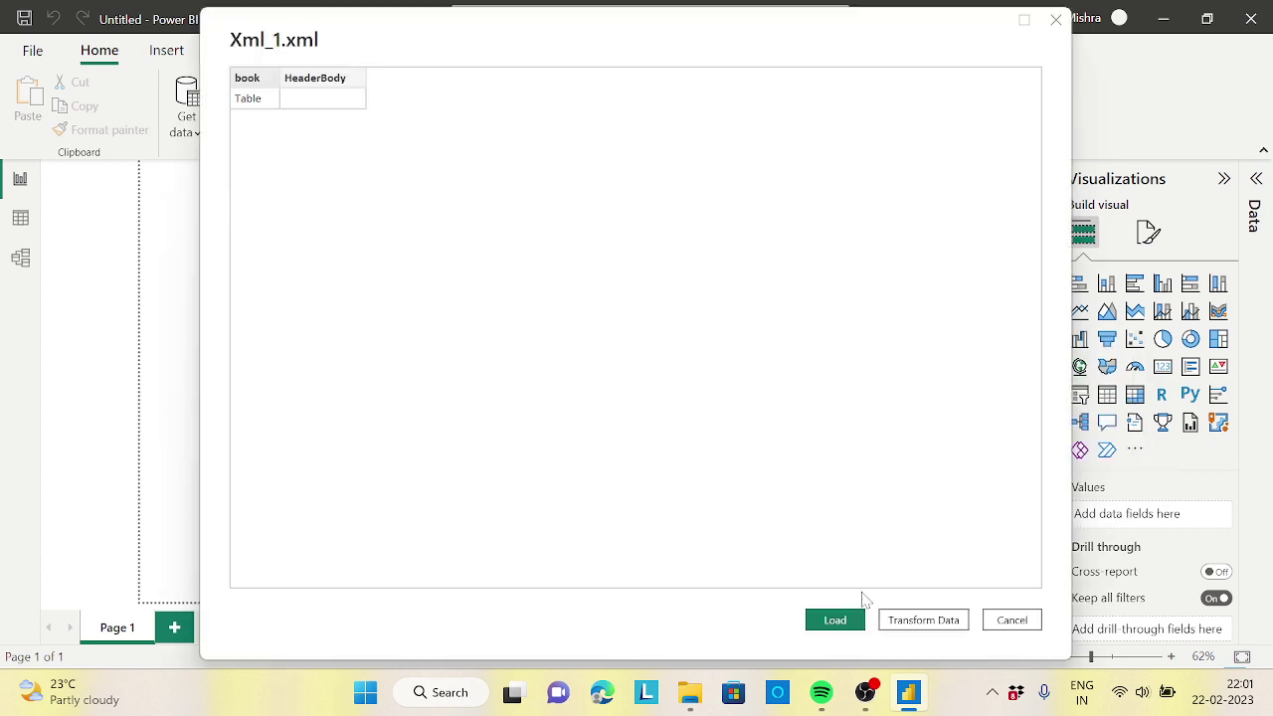
Step: Expand Xml_1's book column in Power Query into unprefixed author, title, genre, price columns
click(912, 620)
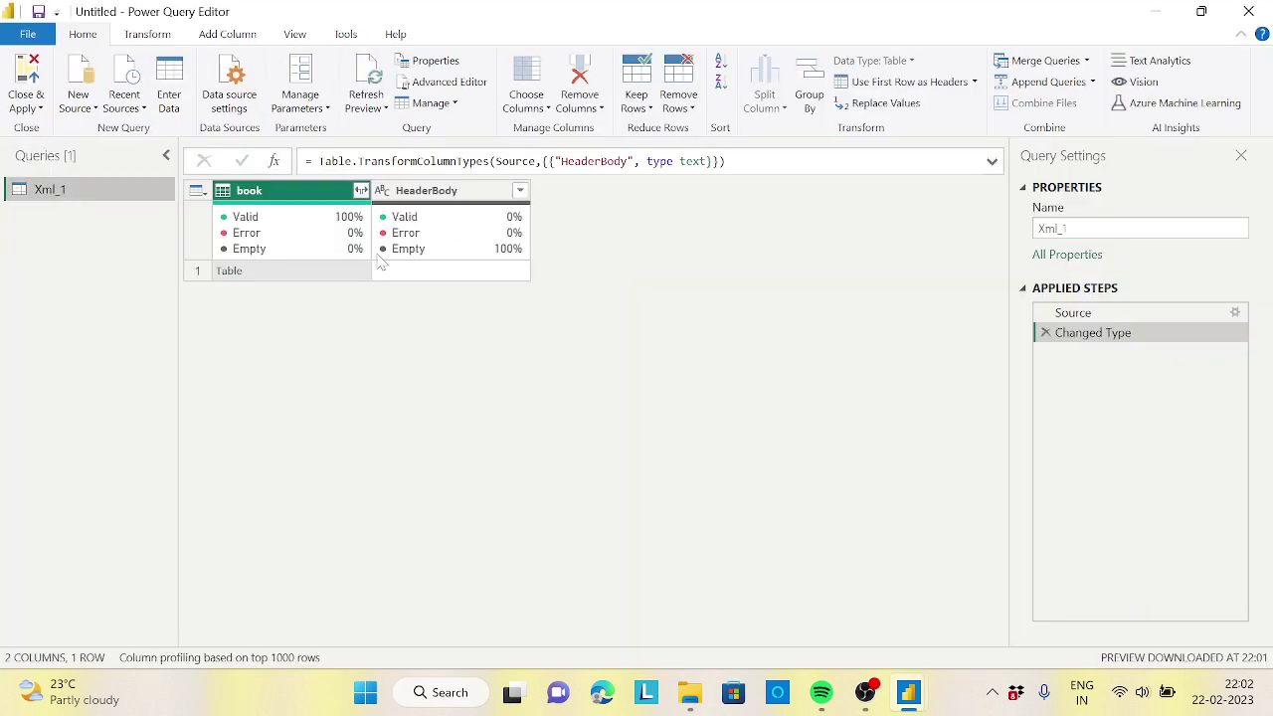
click(346, 274)
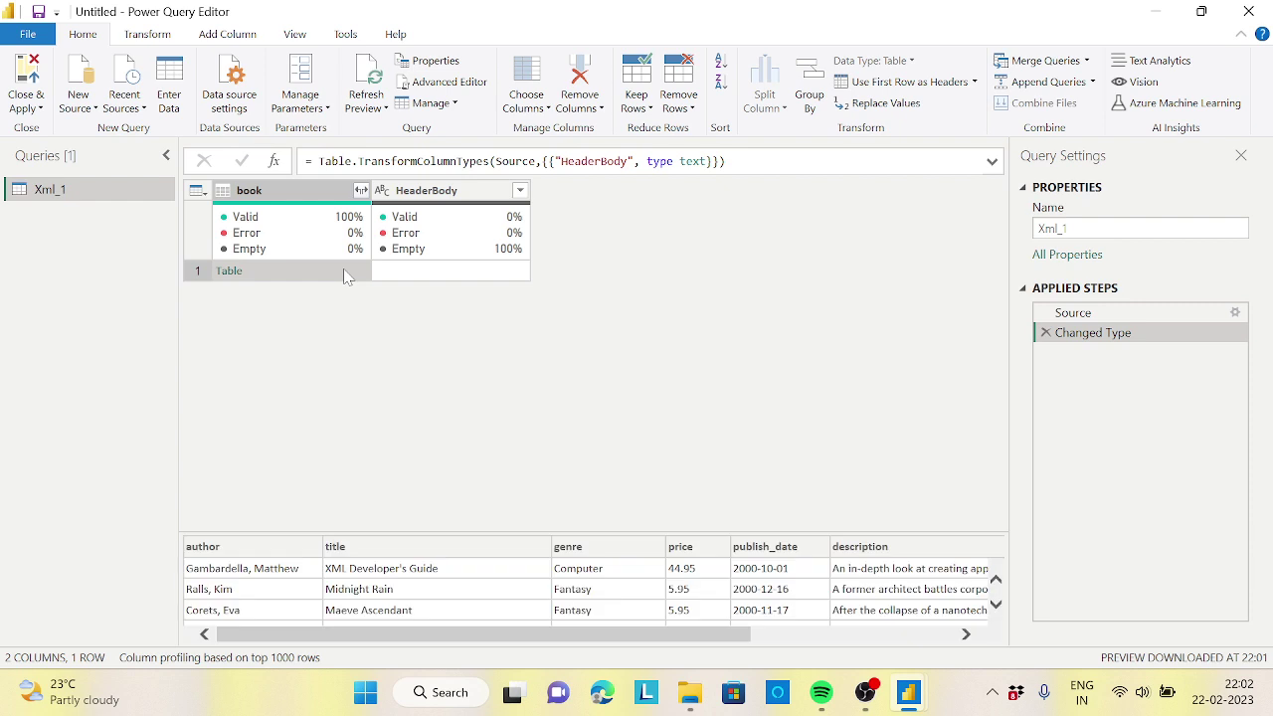
click(361, 190)
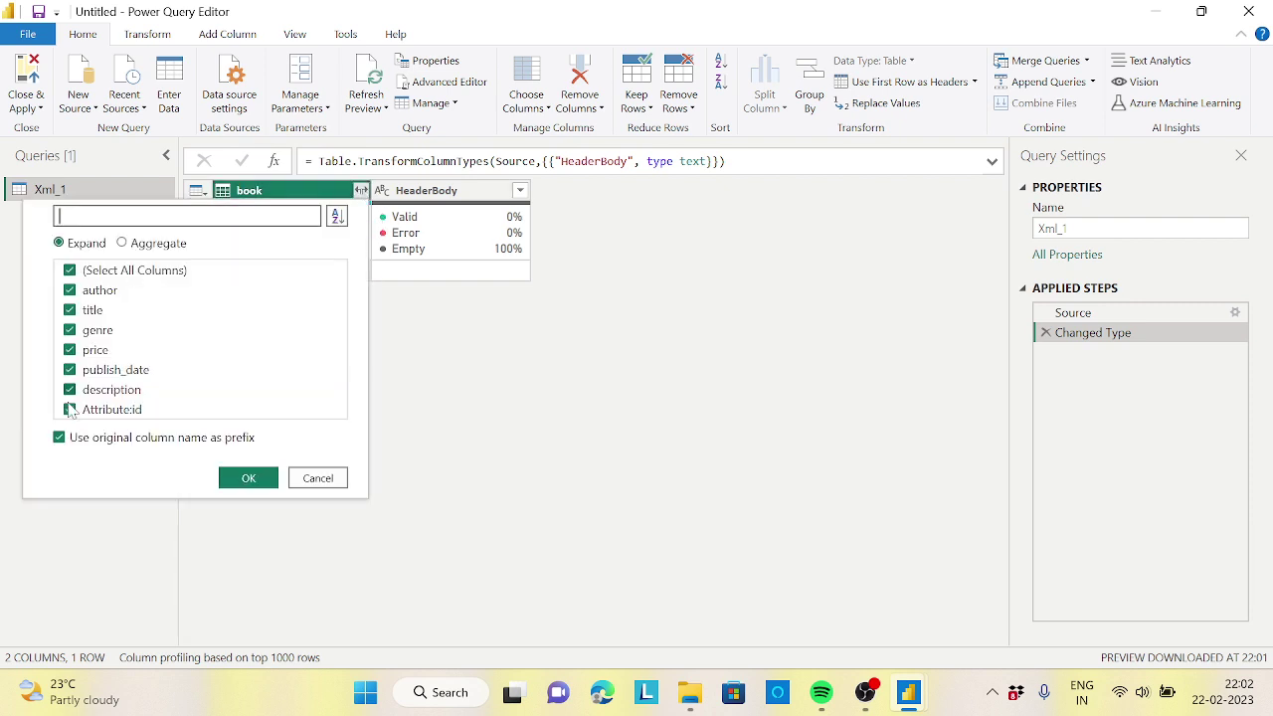
click(59, 438)
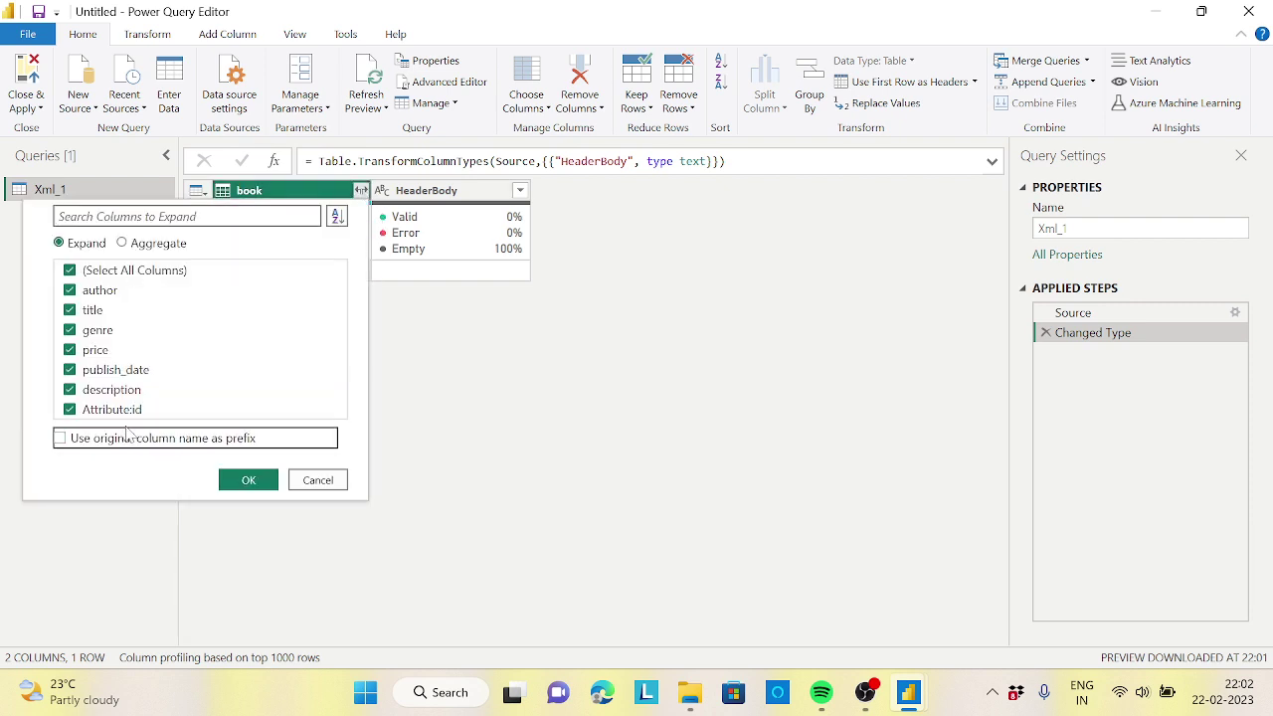
click(248, 480)
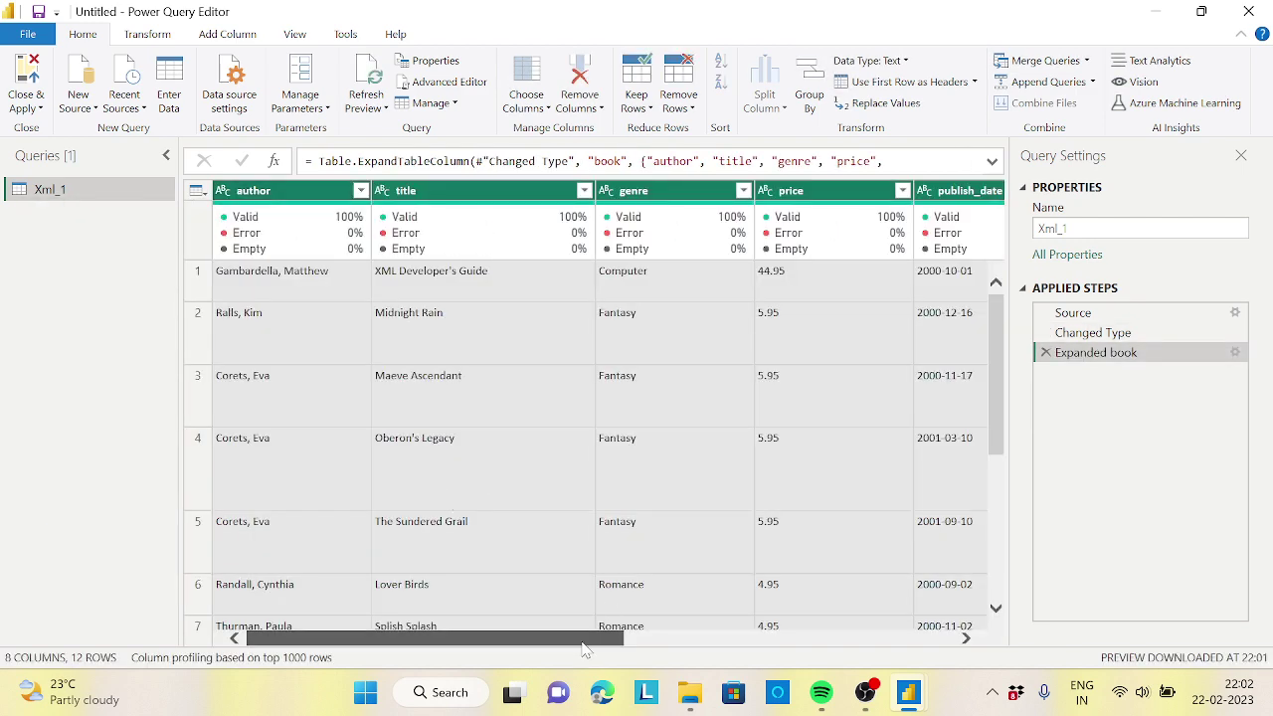
mouse_move(586, 639)
mouse_down()
mouse_move(932, 637)
mouse_move(582, 662)
mouse_up()
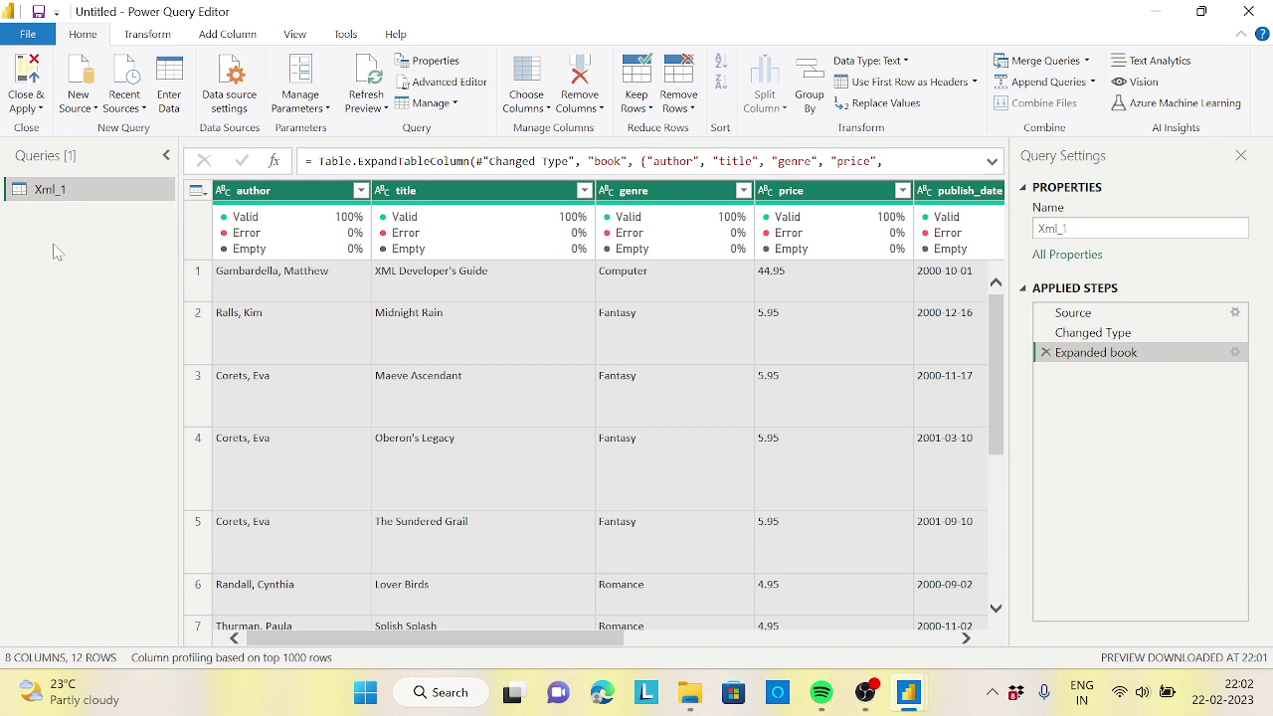
Step: Delete the Xml_1 query and bring up the full list of data sources
right_click(61, 197)
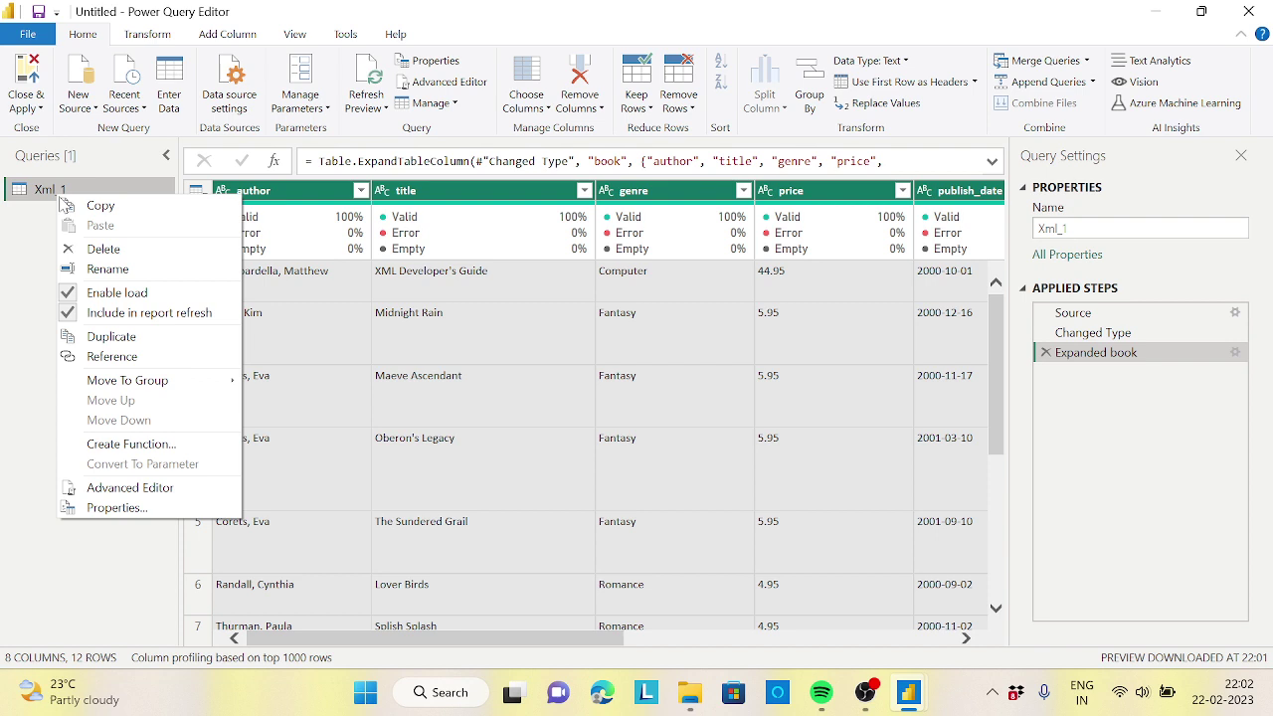
click(106, 248)
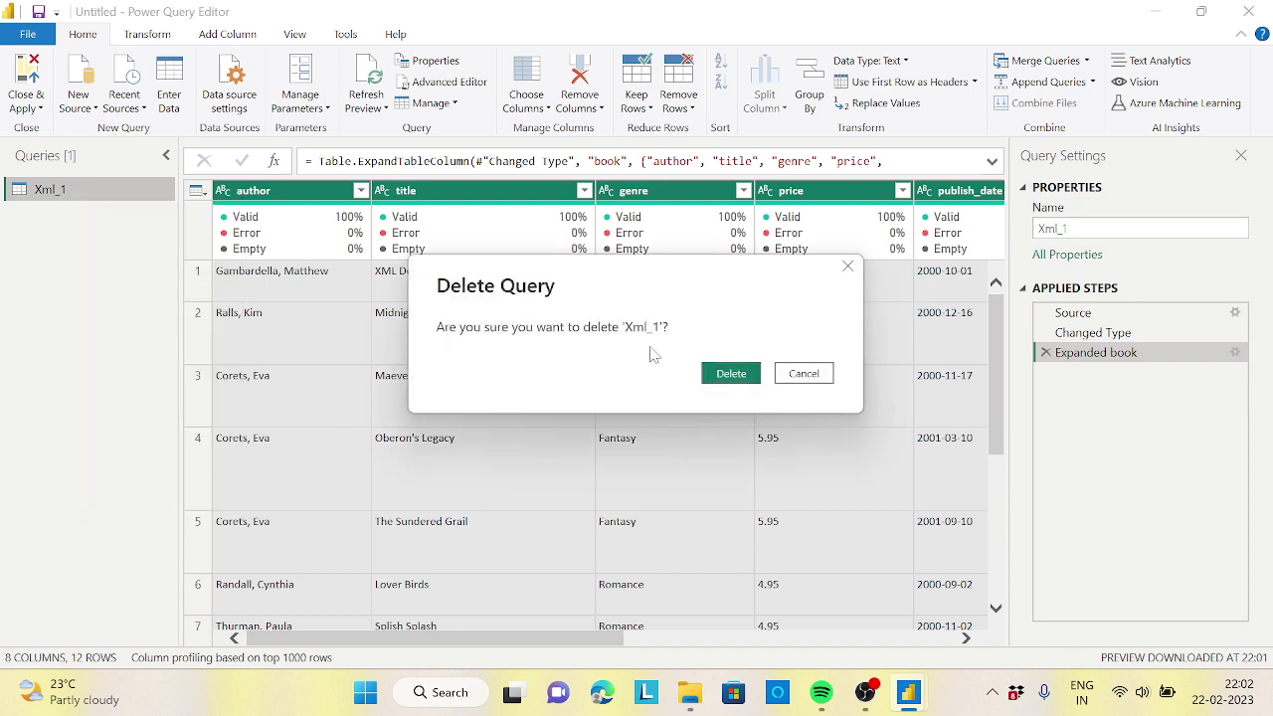
click(731, 376)
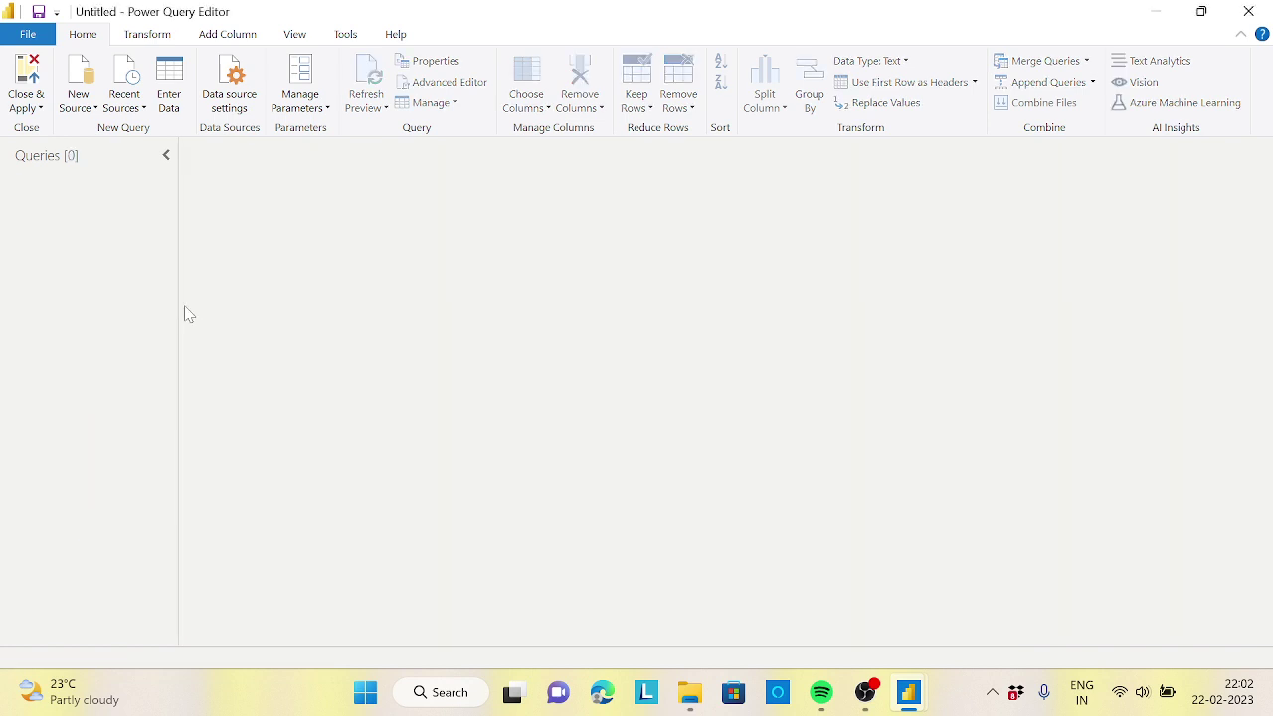
click(93, 105)
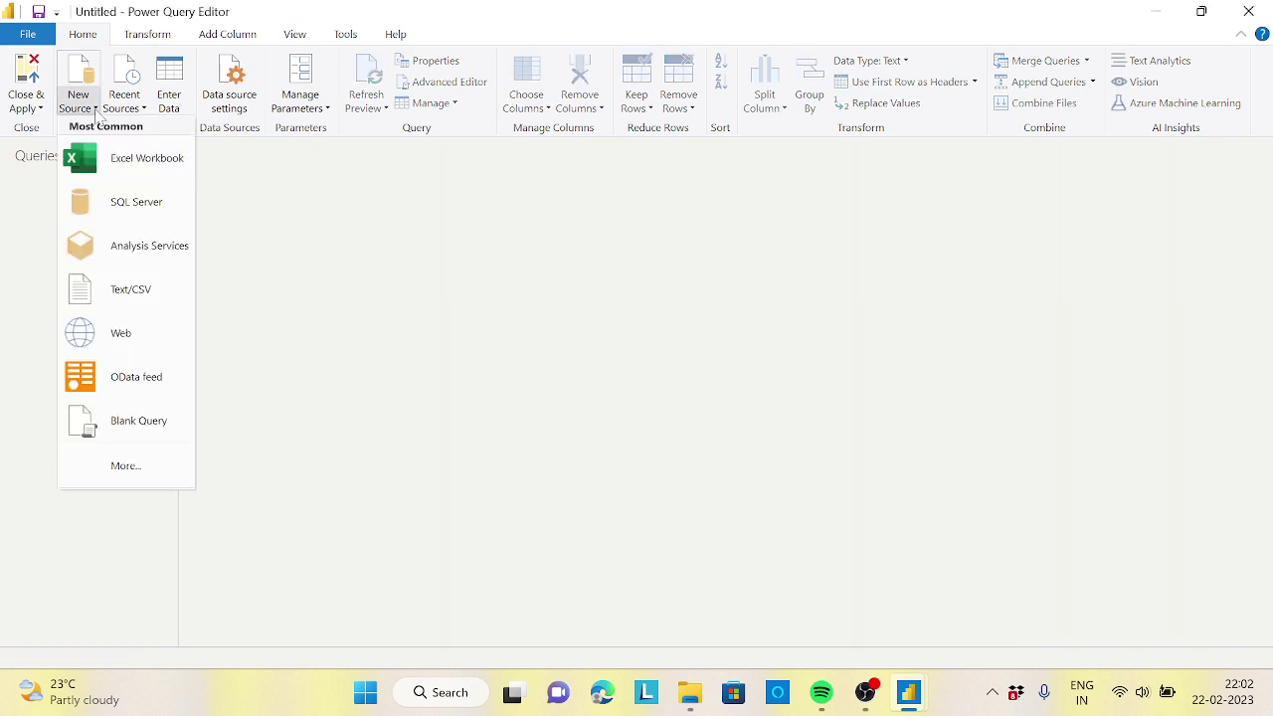
click(125, 466)
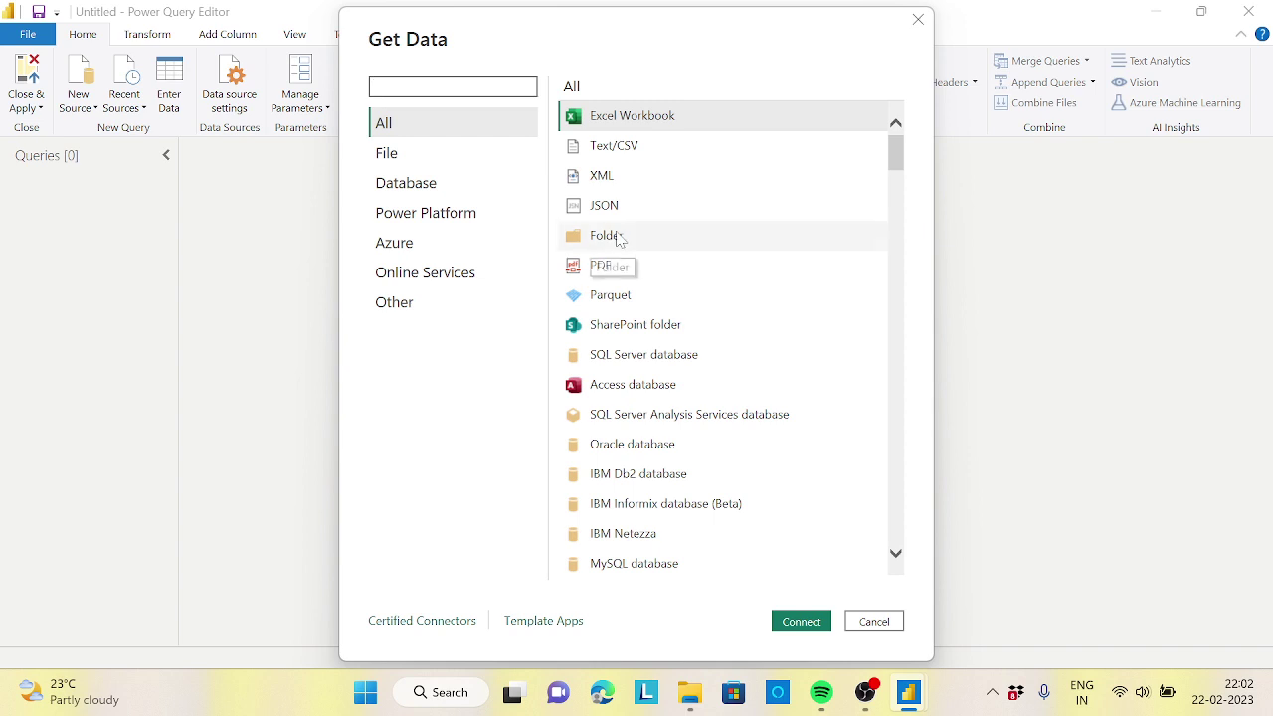
Step: Connect a Folder source to the pasted XML_Test path and load its Xml_1.xml, Xml_2.xml list
double_click(608, 235)
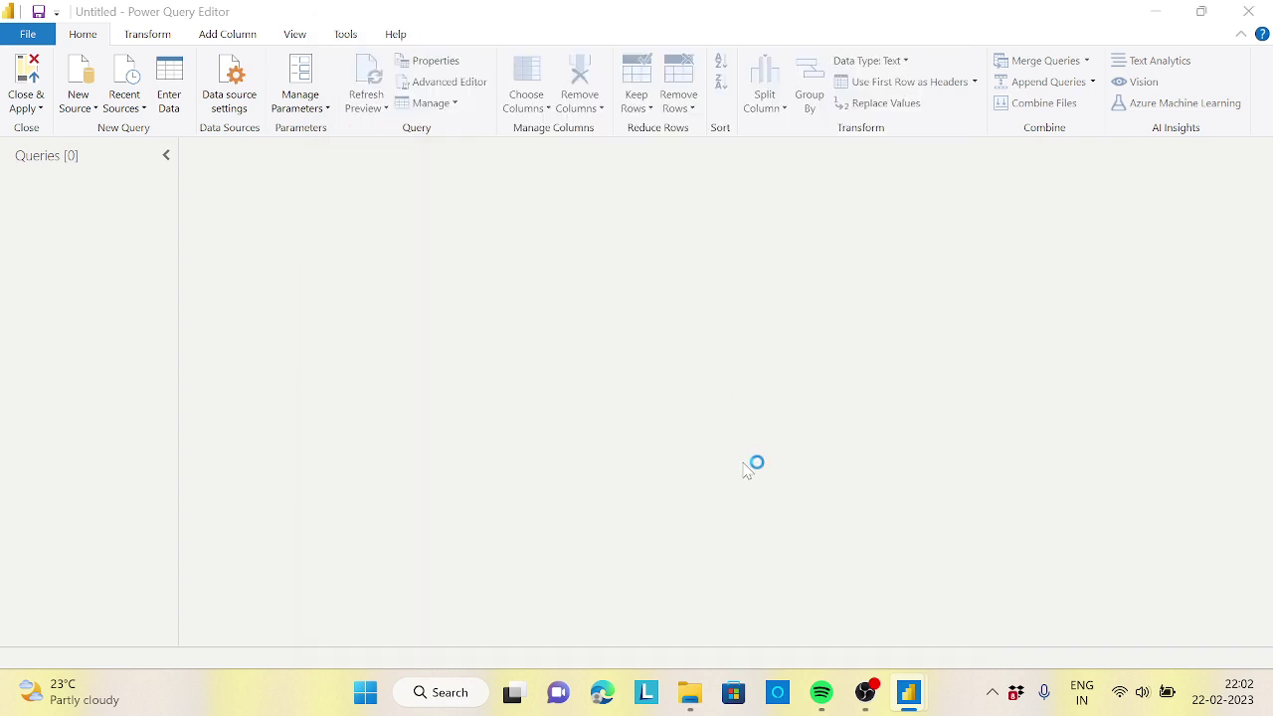
click(328, 314)
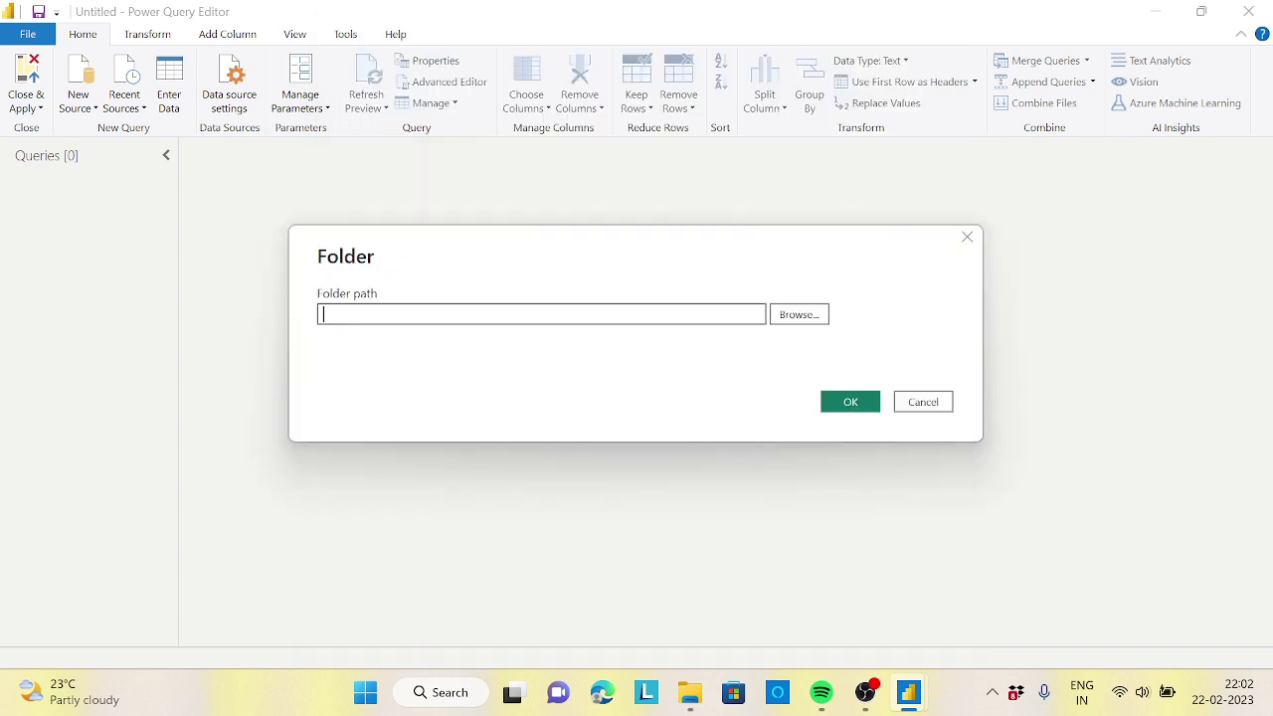
text(C:\Users\samir\OneDrive\Desktop\XML_Test)
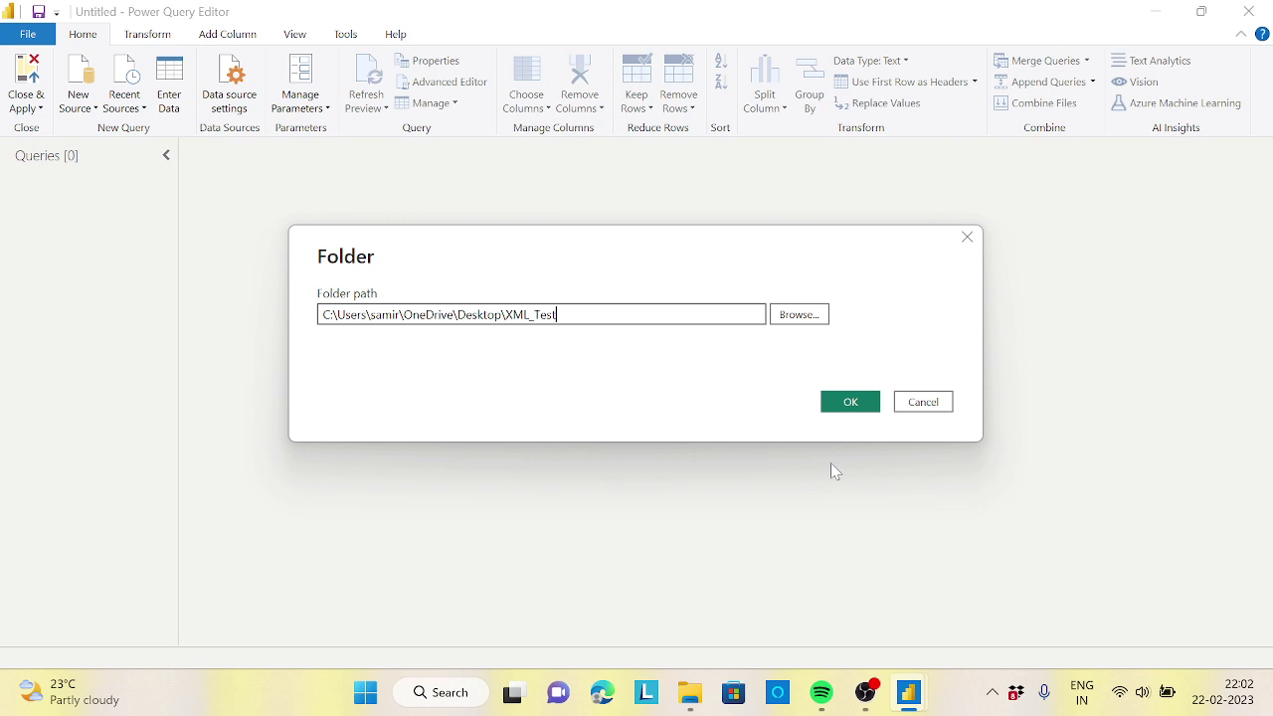
click(855, 406)
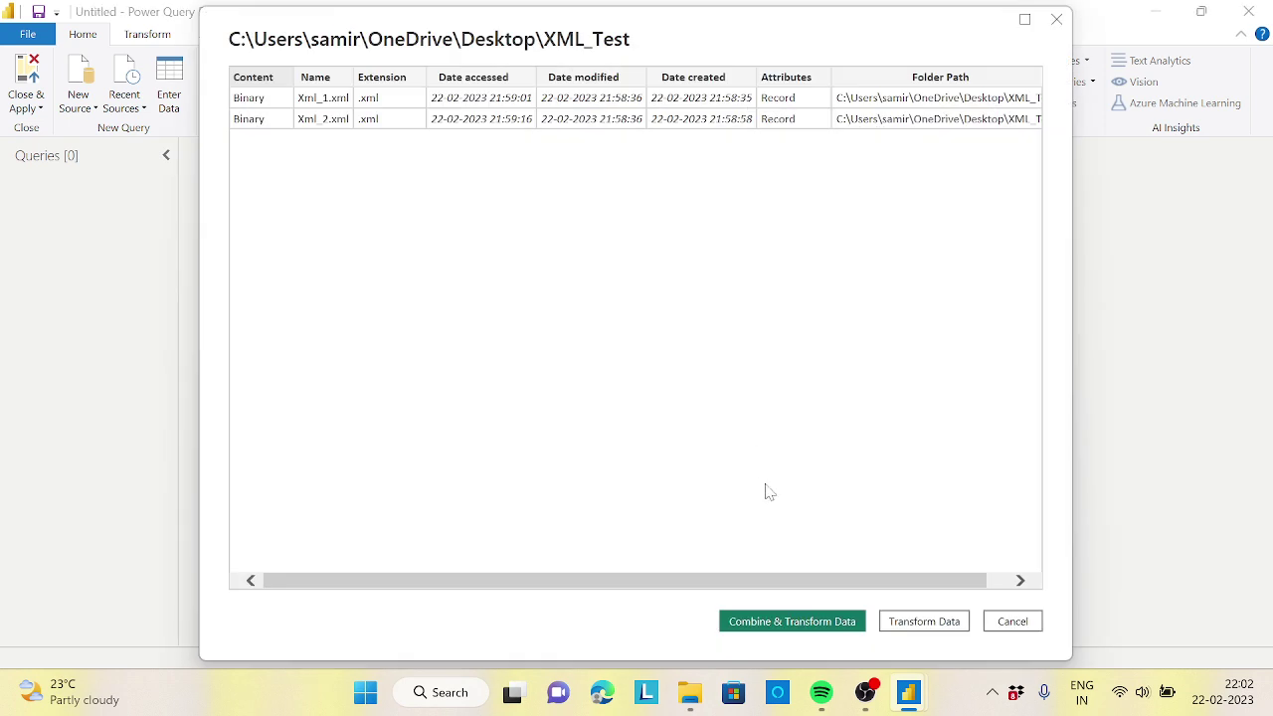
click(924, 621)
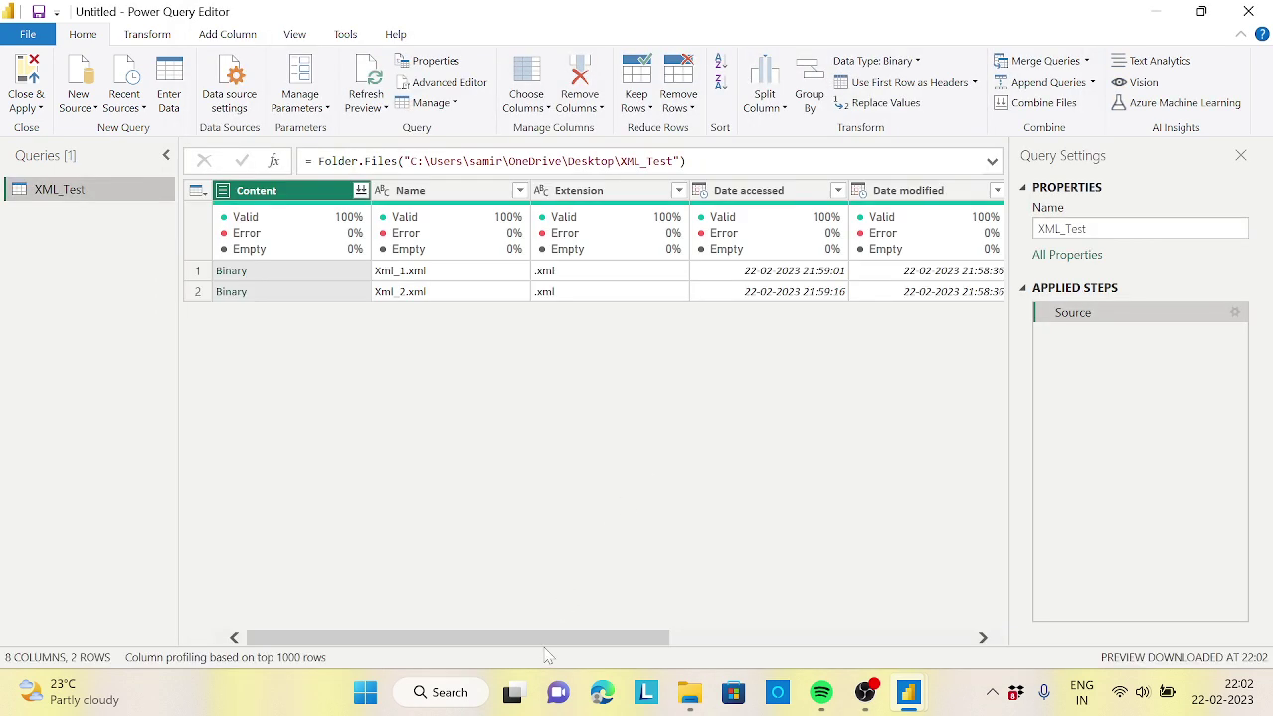
drag(570, 636, 897, 646)
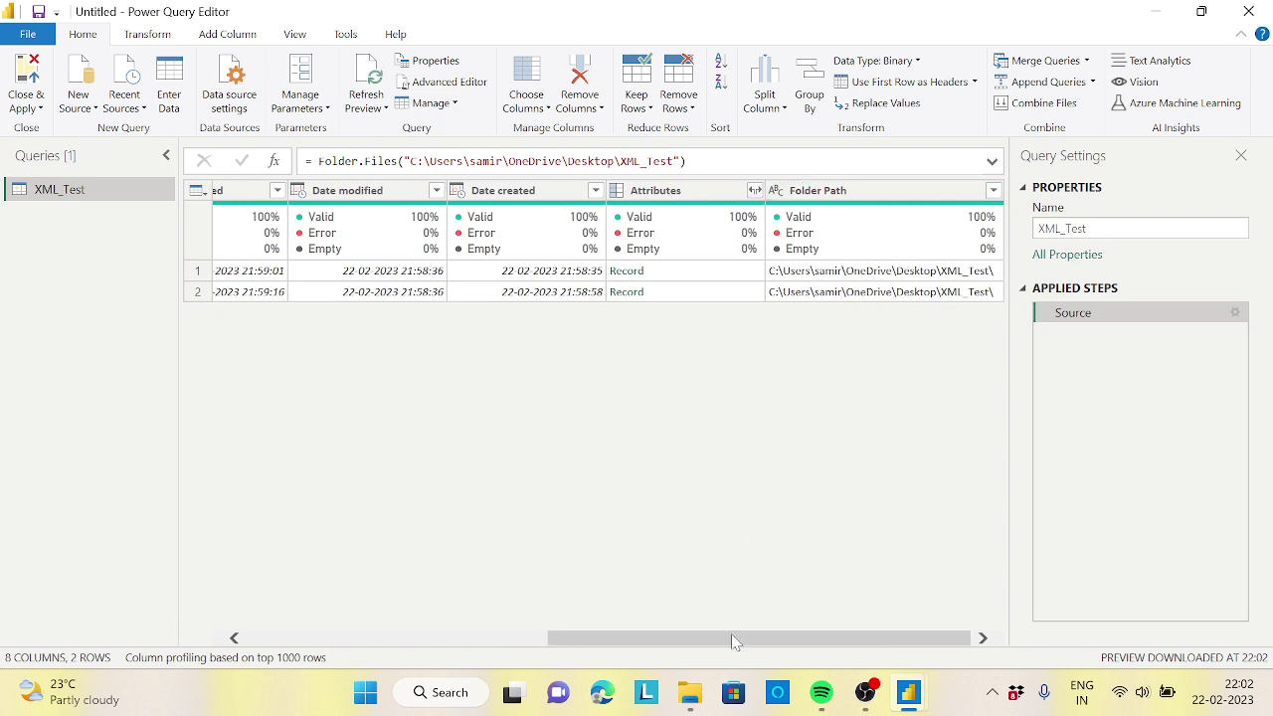
mouse_move(732, 641)
mouse_down()
mouse_move(432, 656)
mouse_move(716, 642)
mouse_up()
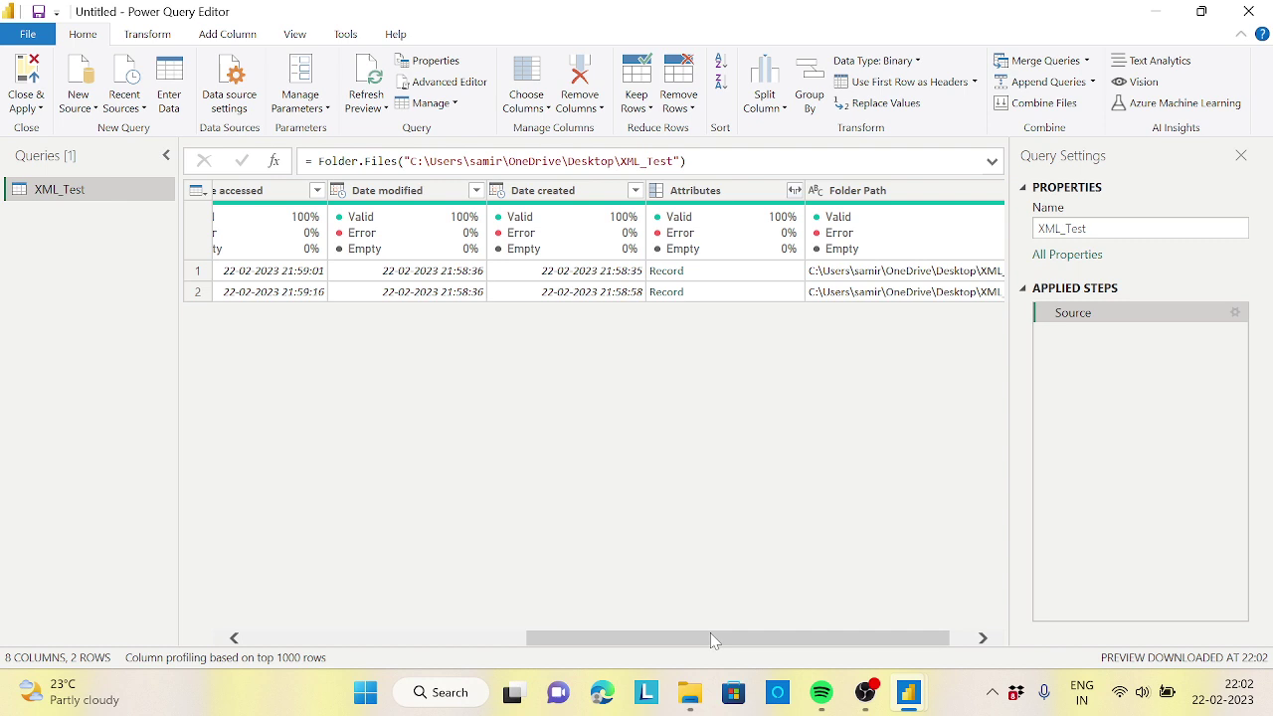
click(855, 188)
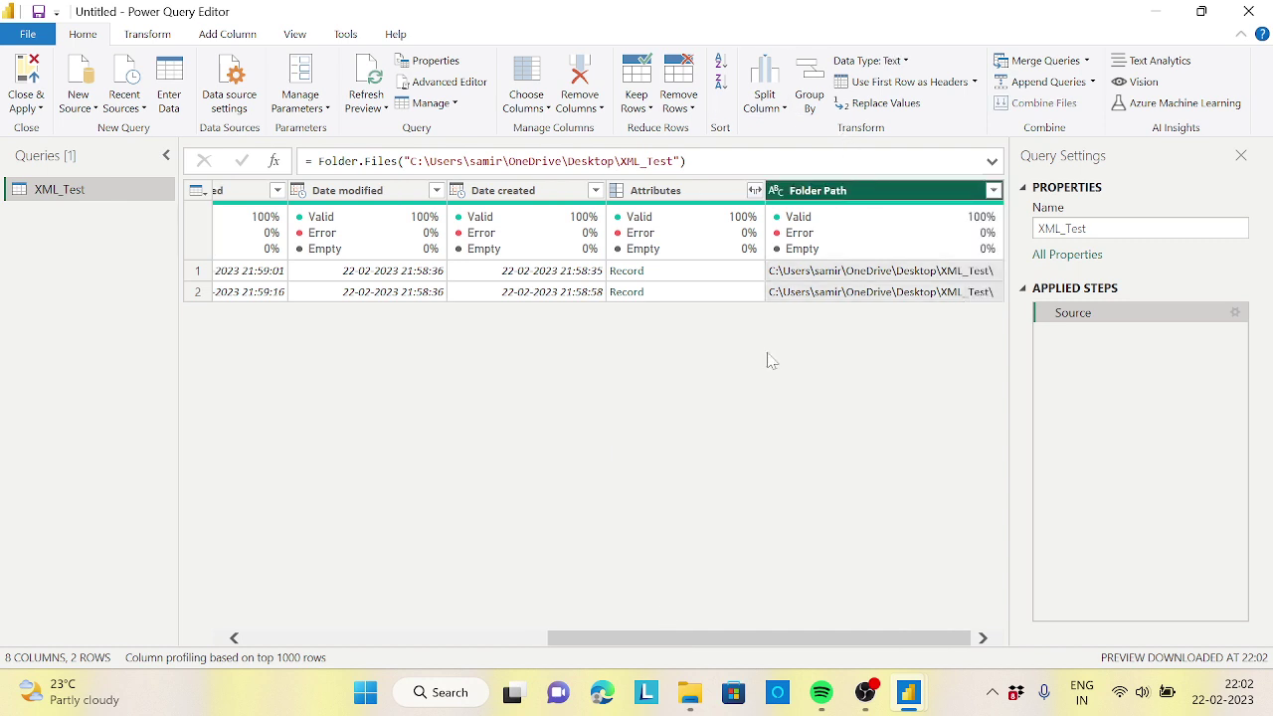
drag(678, 642, 397, 644)
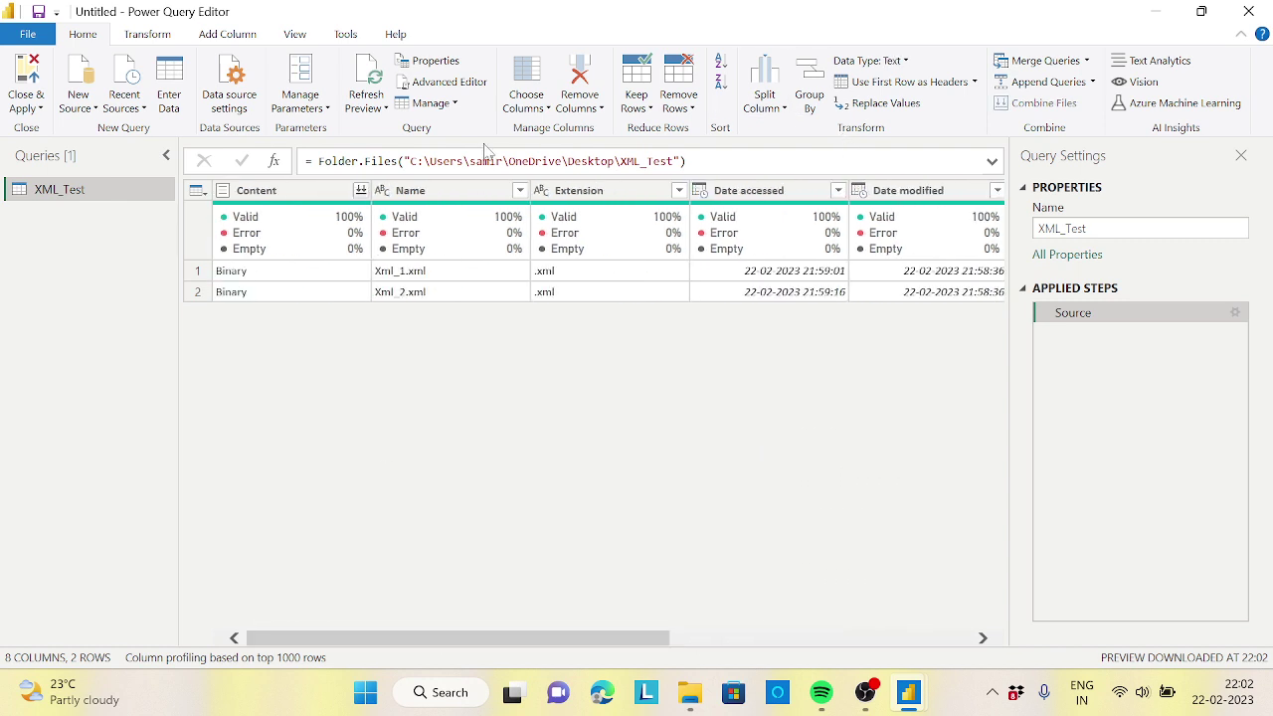
click(433, 195)
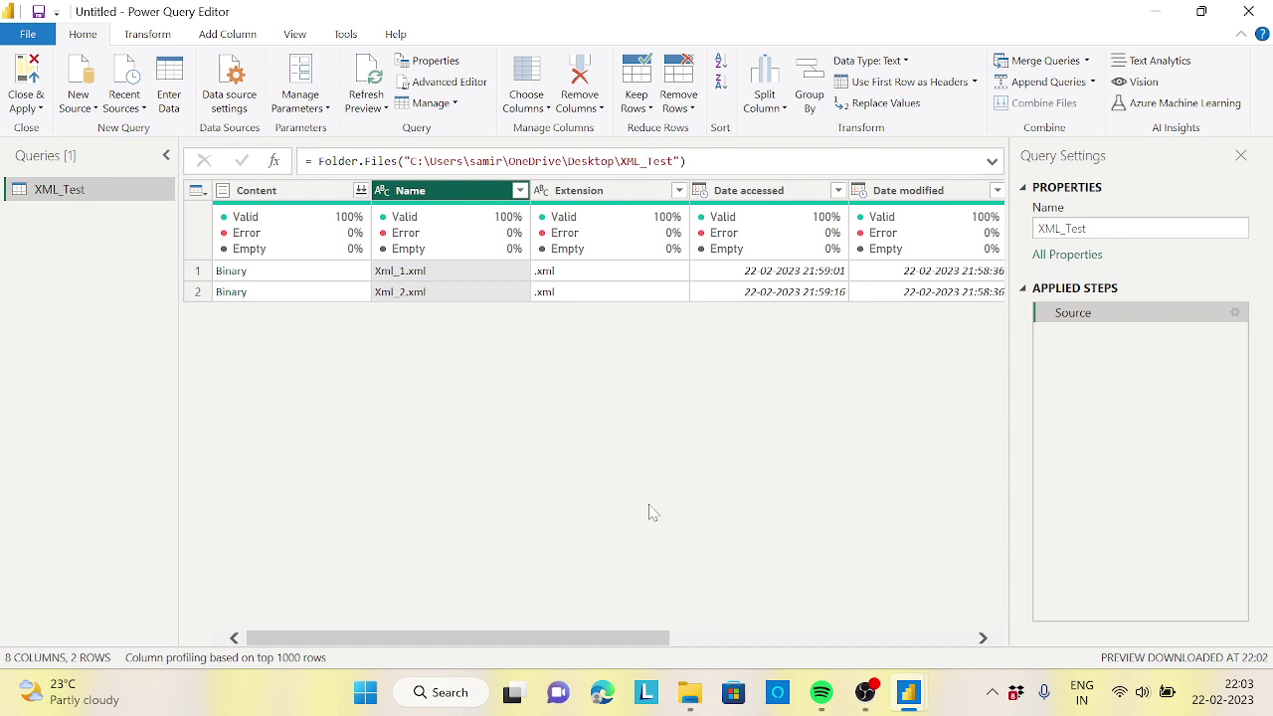
drag(616, 637, 1196, 631)
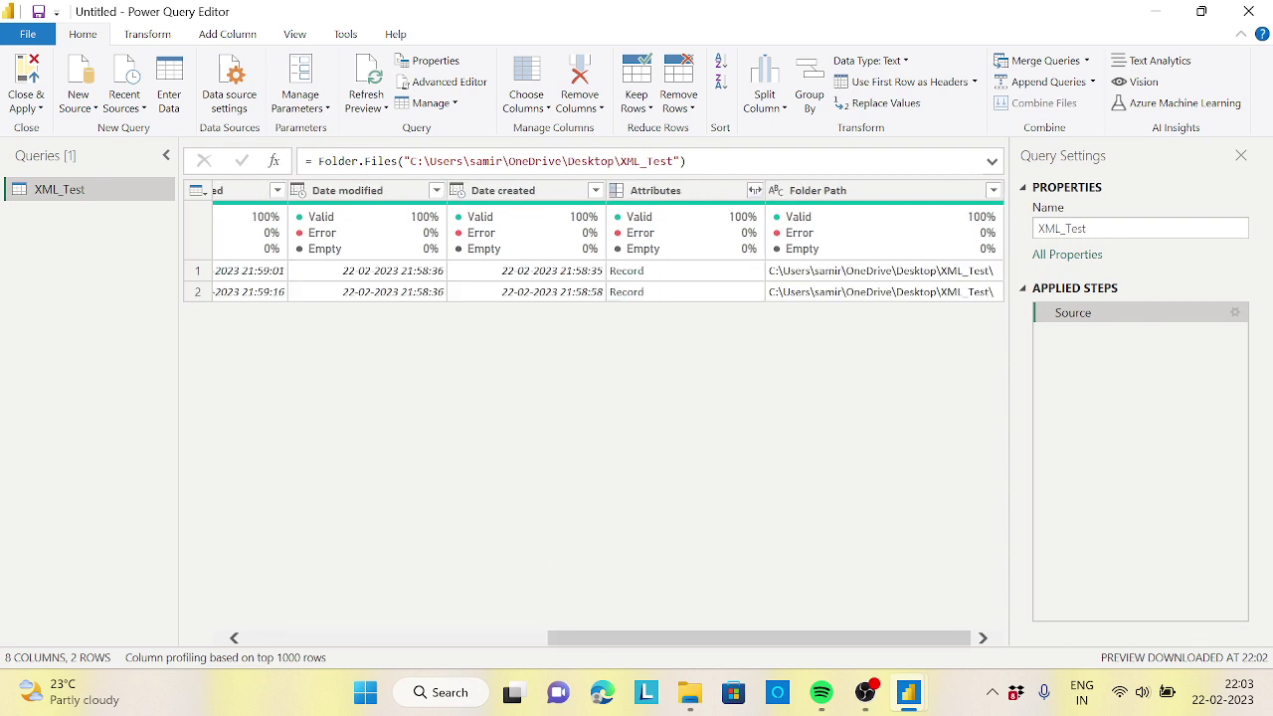
click(838, 199)
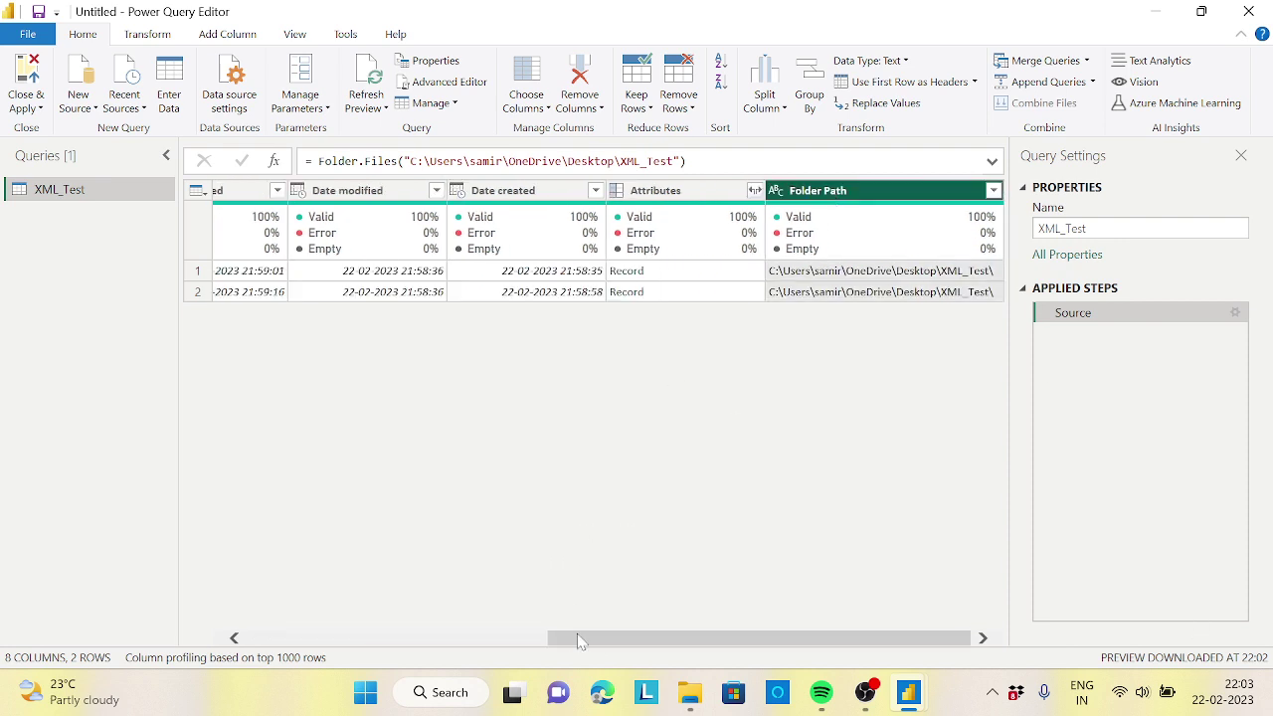
drag(584, 644, 284, 641)
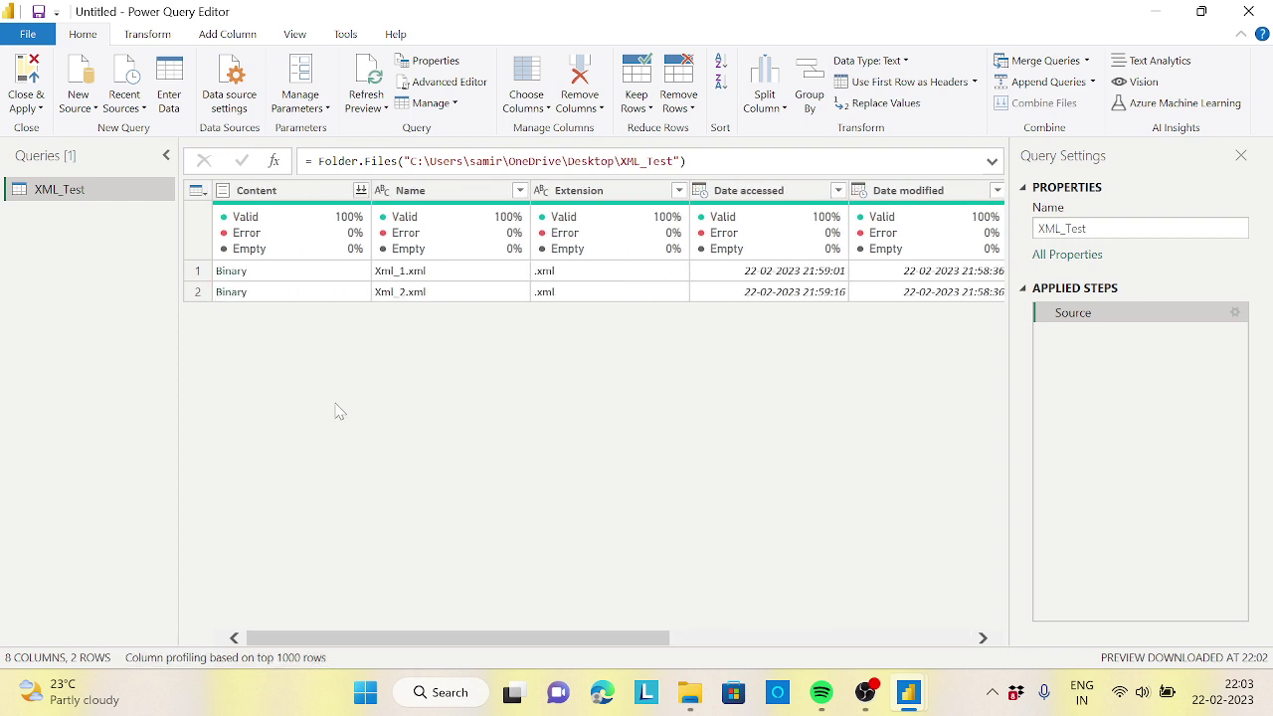
Step: Merge Folder Path and Name with no separator into a widened column named Path
click(427, 194)
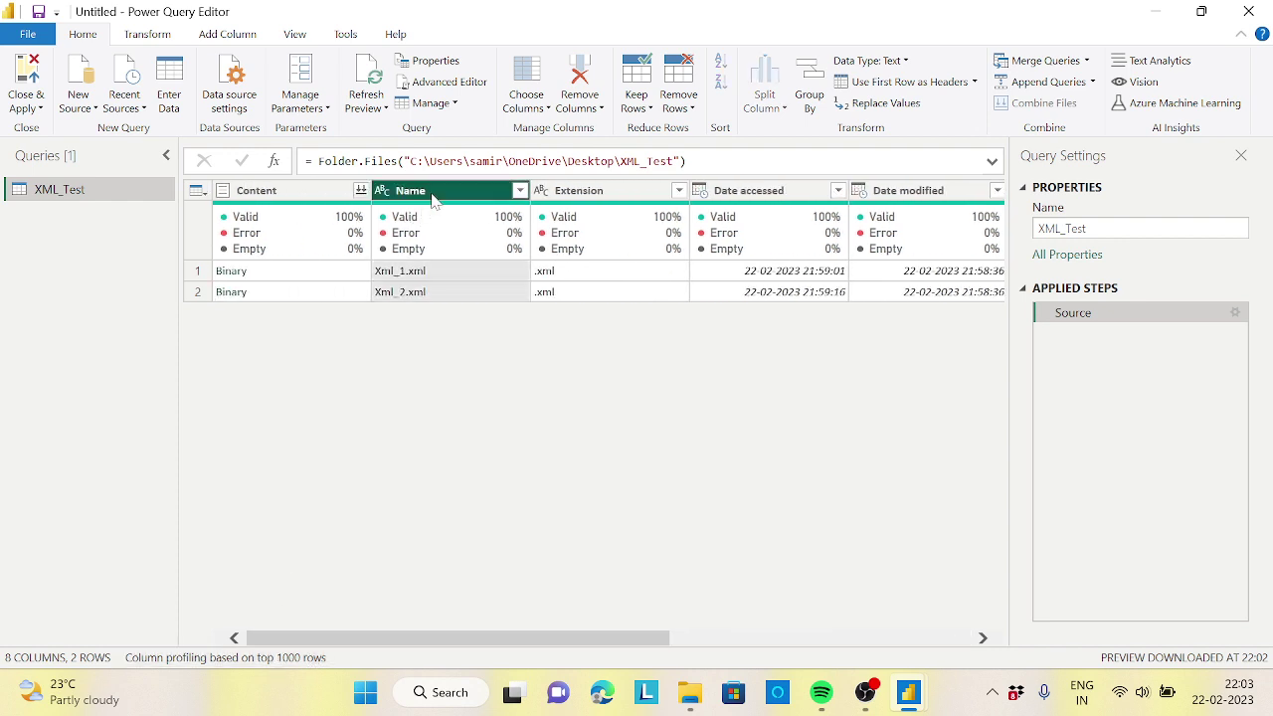
right_click(432, 199)
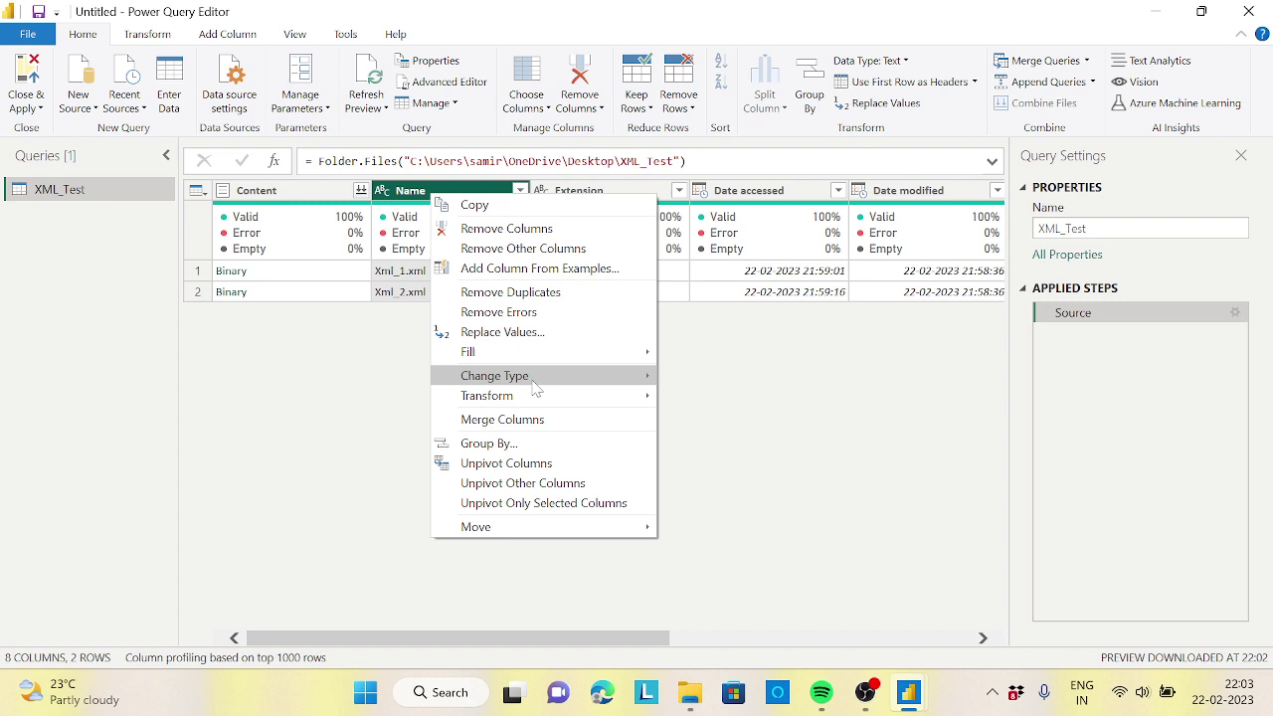
click(527, 421)
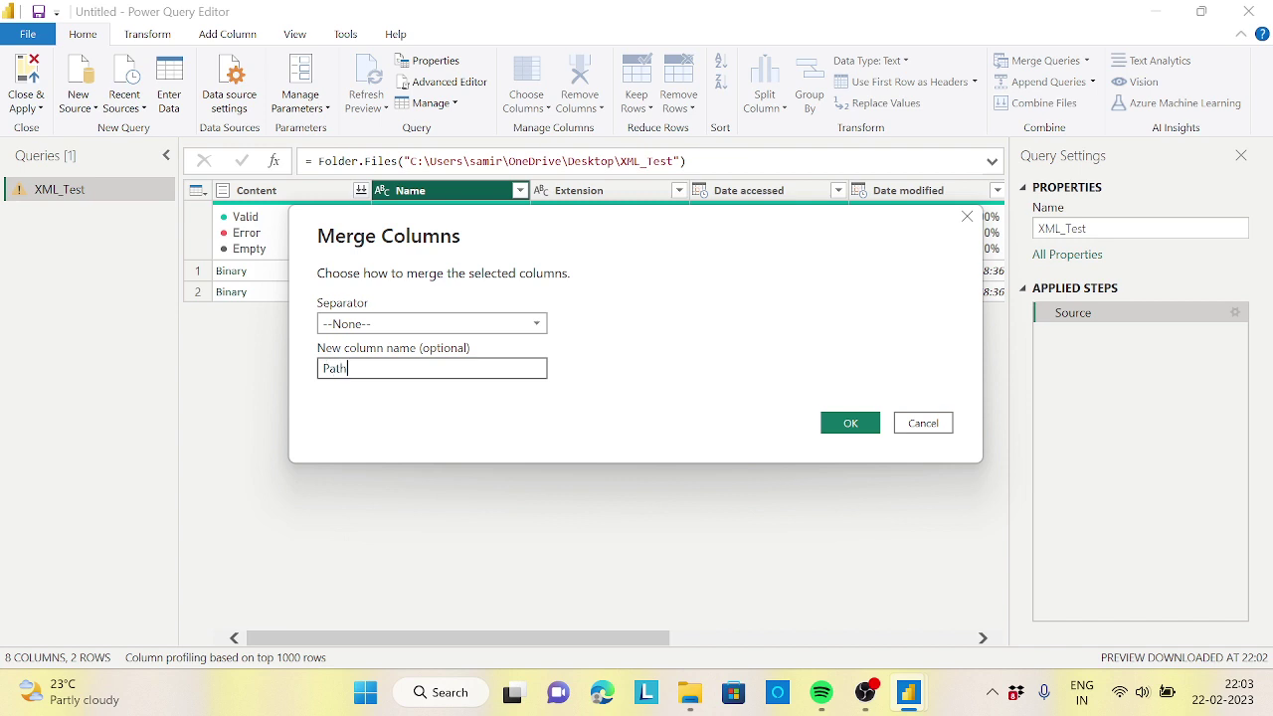
text(Path)
click(850, 422)
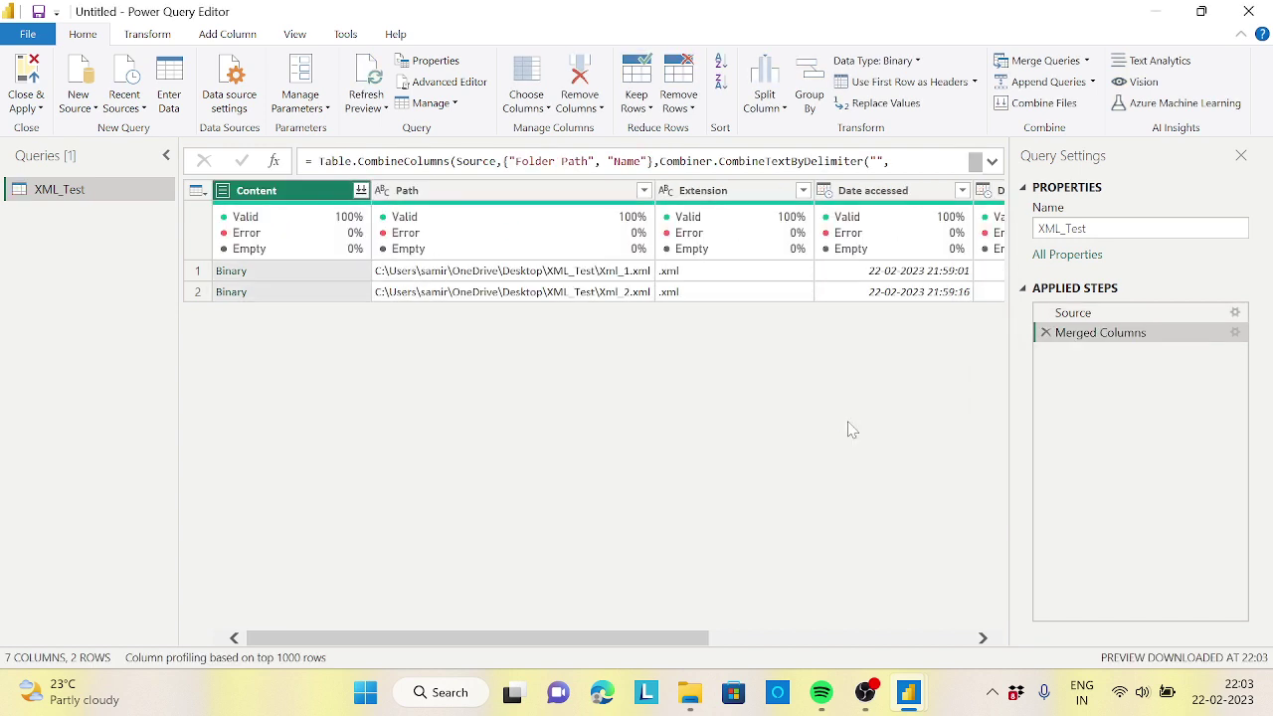
drag(655, 190, 729, 190)
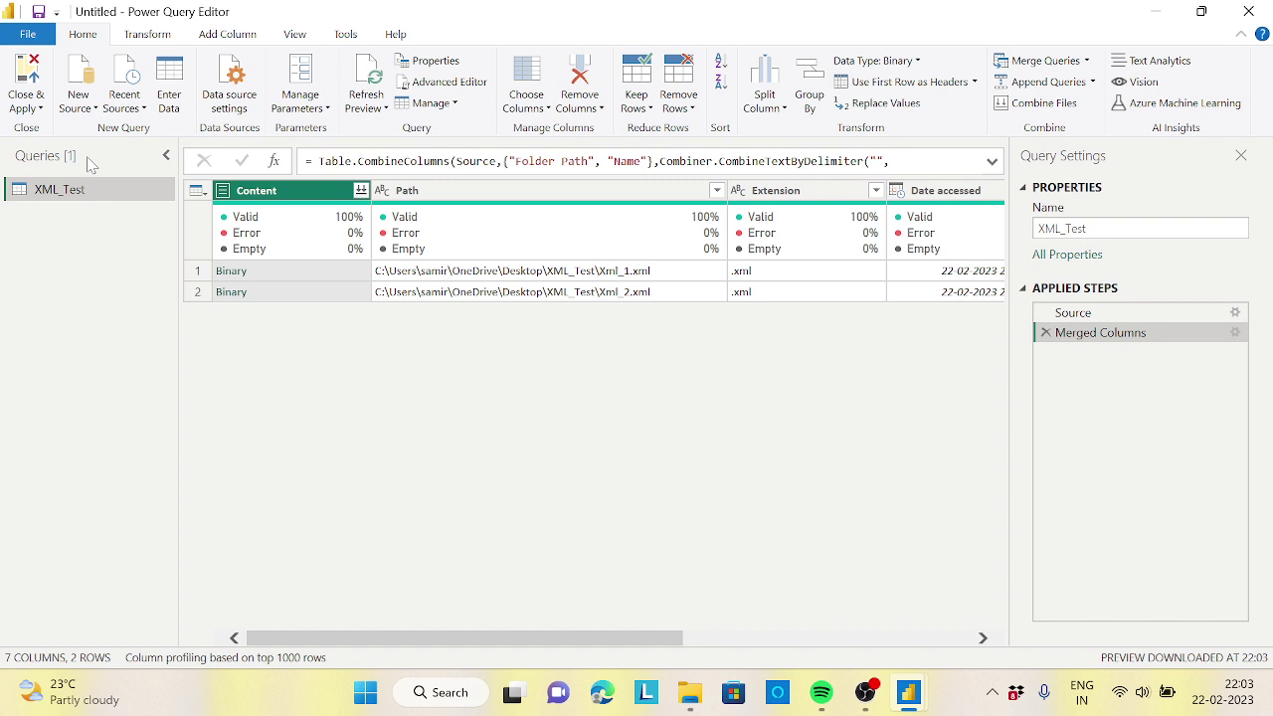
Step: Import Xml_1.xml from XML_Test through the XML connector as a new Xml_1 query
click(94, 108)
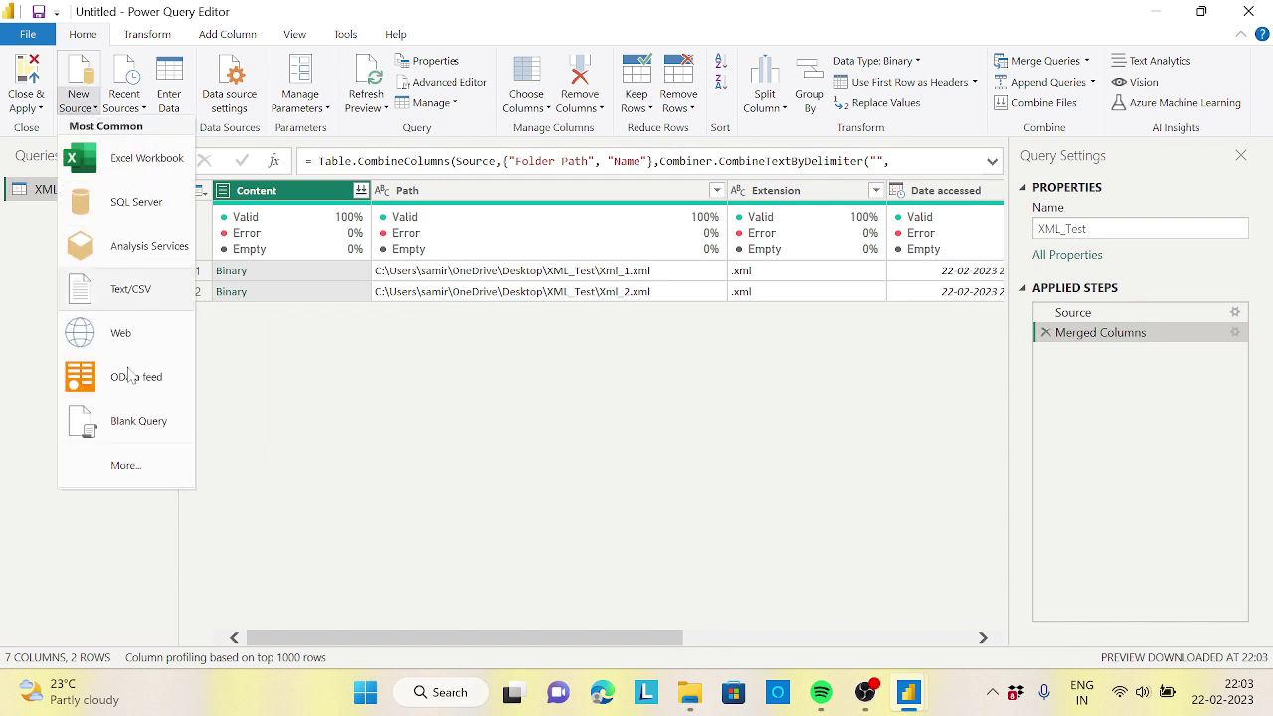
click(123, 467)
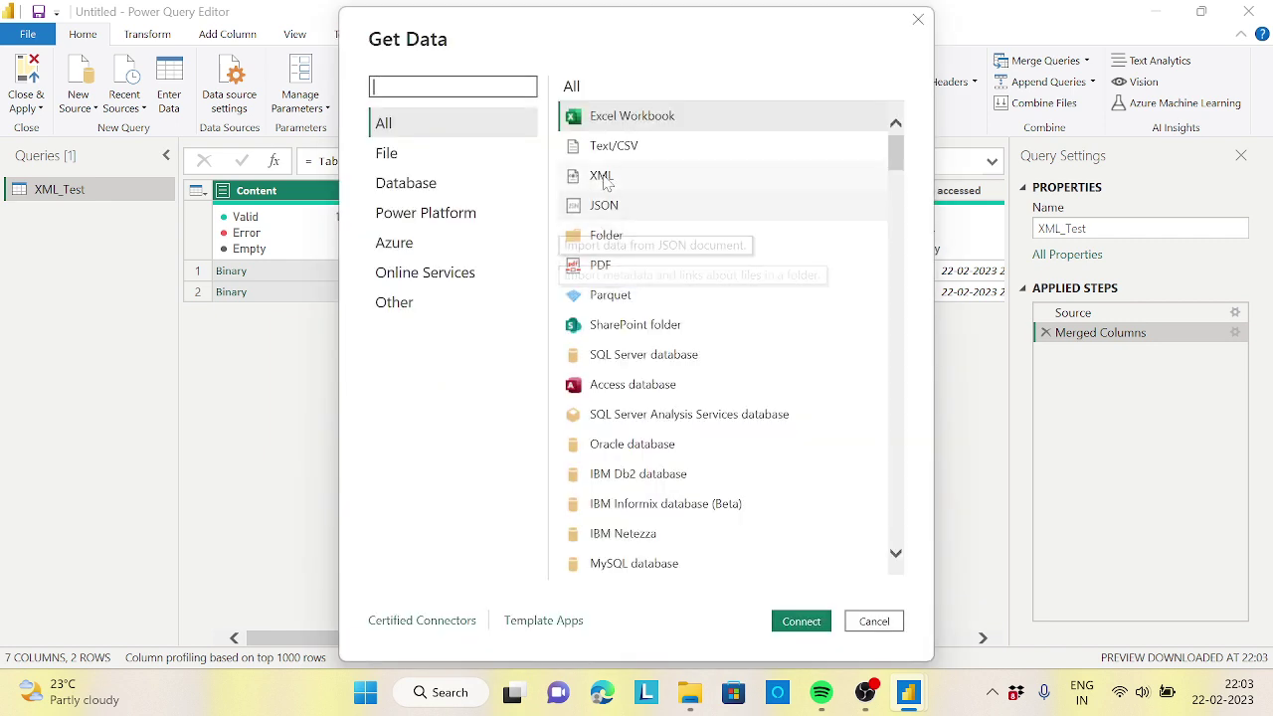
click(802, 621)
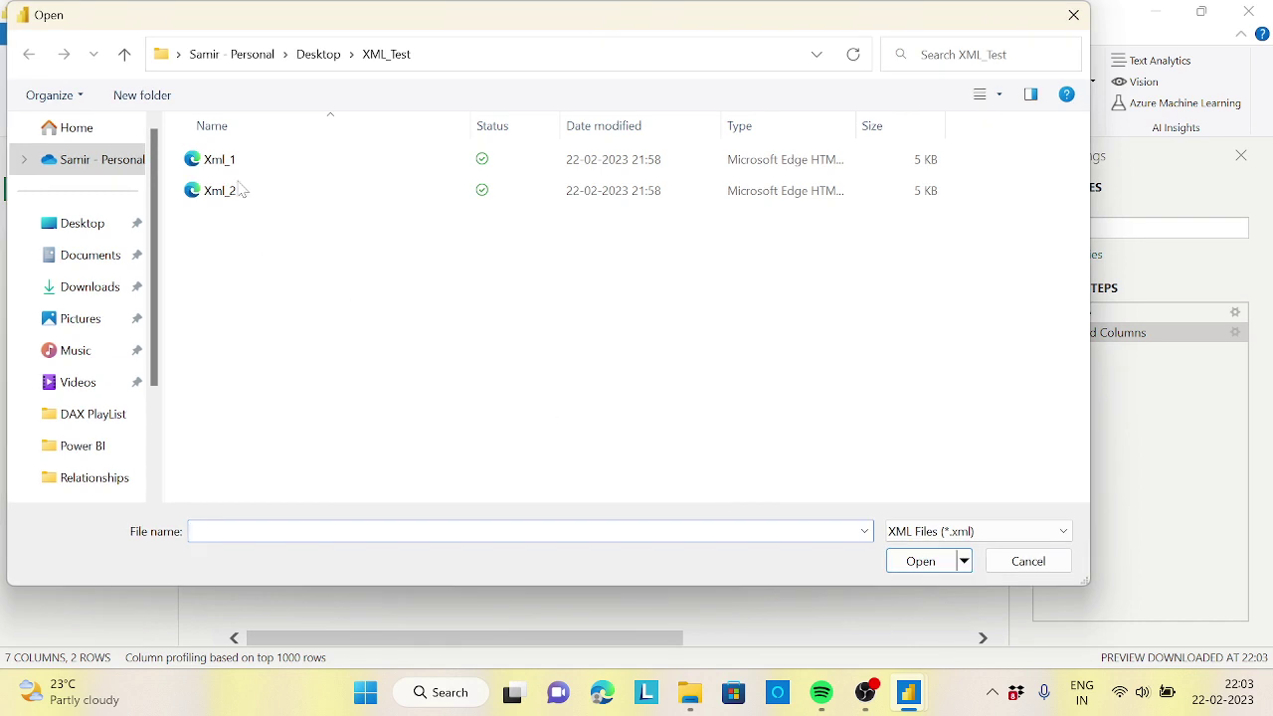
click(226, 156)
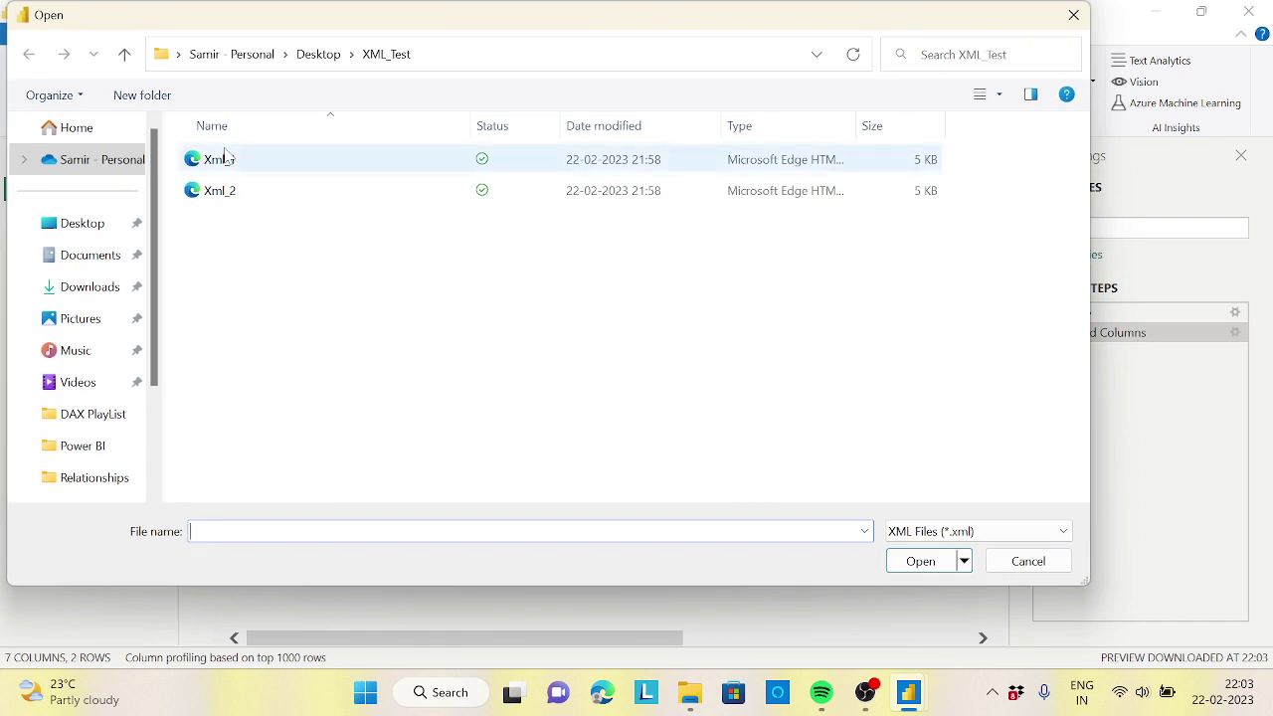
click(920, 561)
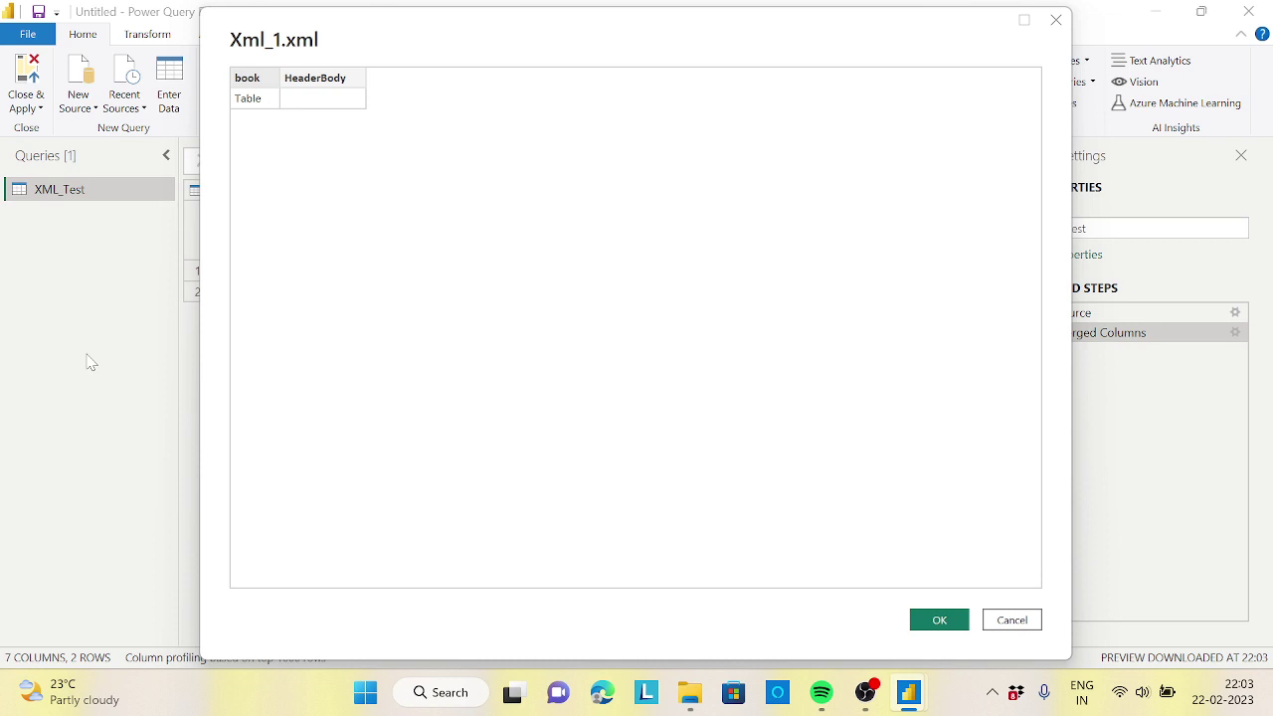
click(938, 619)
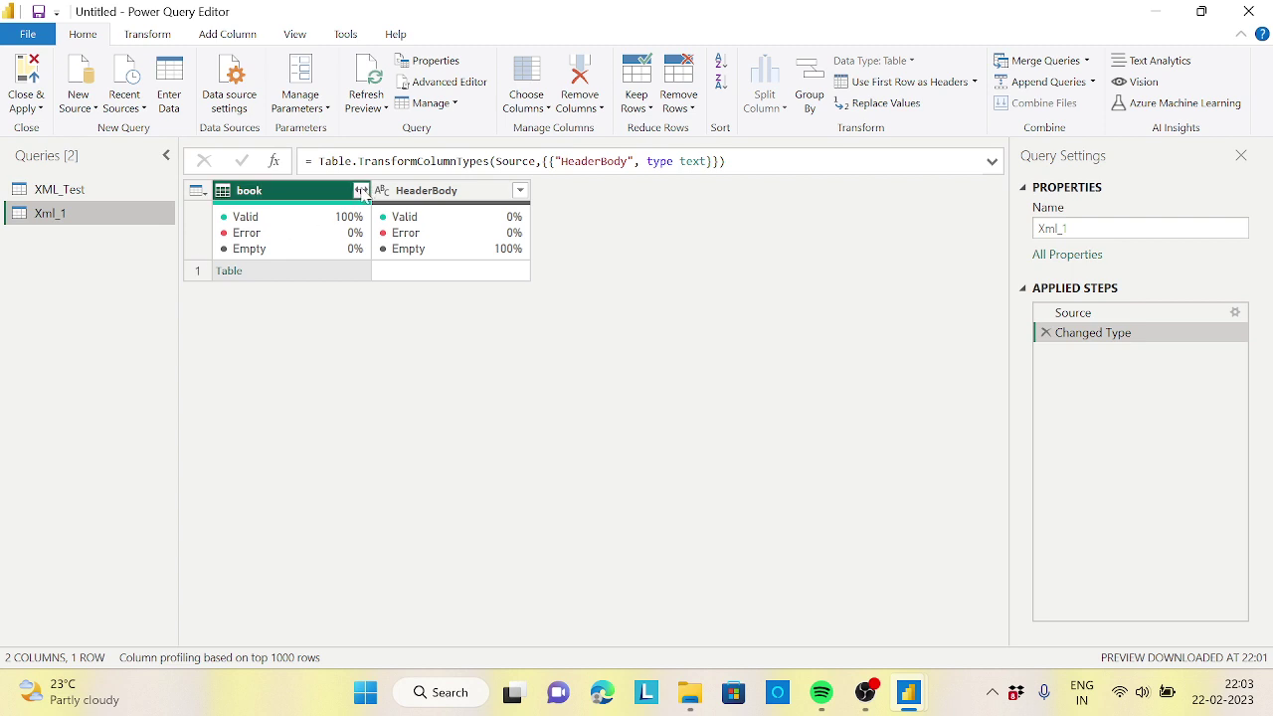
Step: Expand the book column into author, title and other fields, and rename the query getXML
click(361, 192)
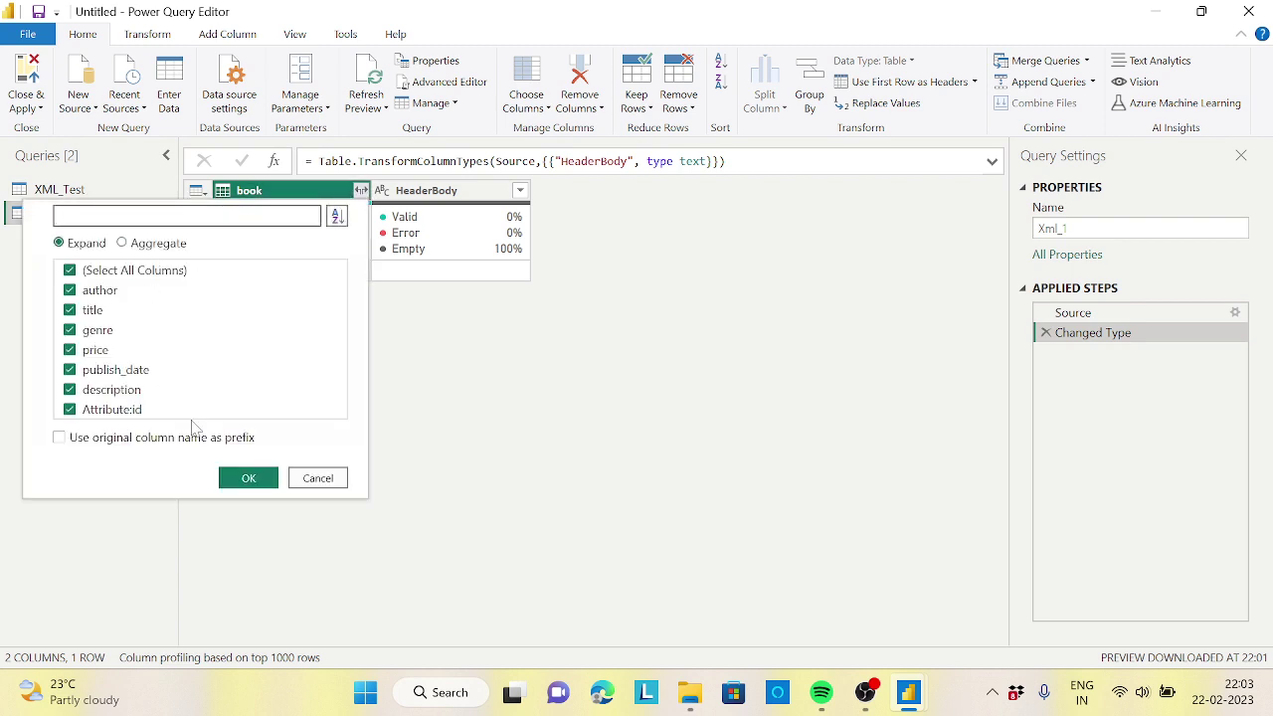
click(250, 477)
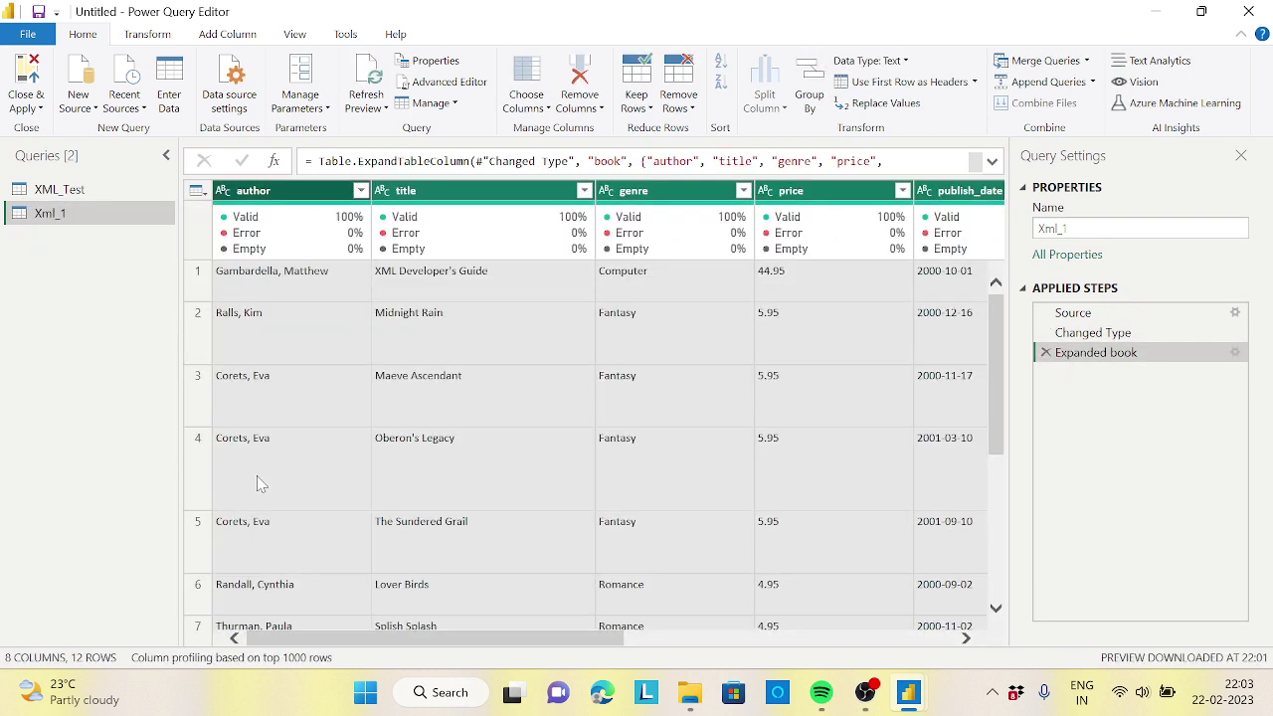
right_click(57, 217)
key(Escape)
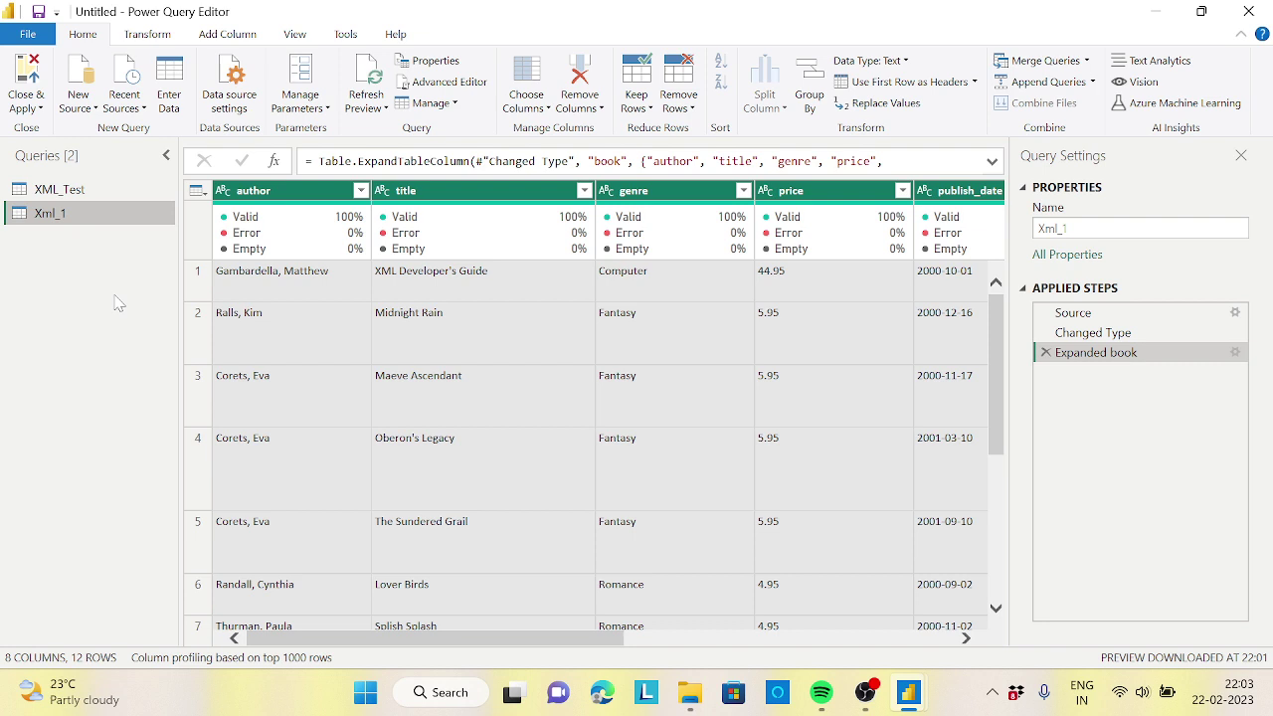
right_click(58, 216)
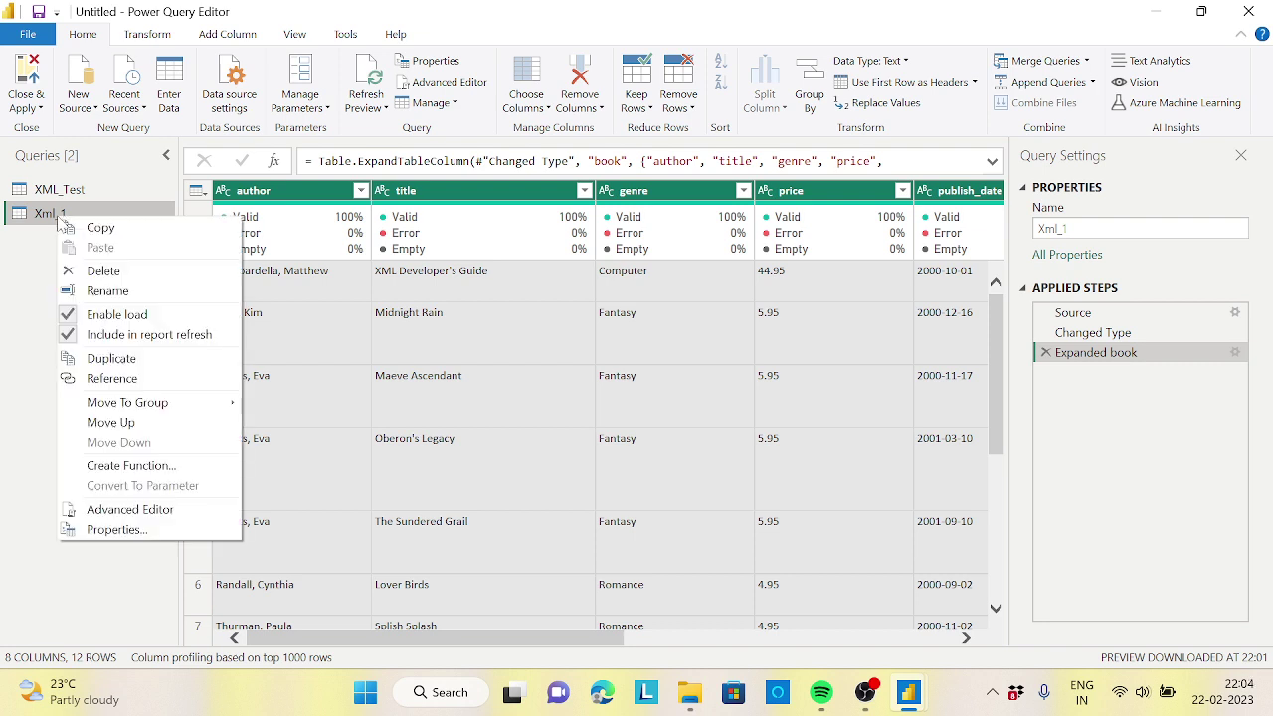
click(109, 292)
text(g)
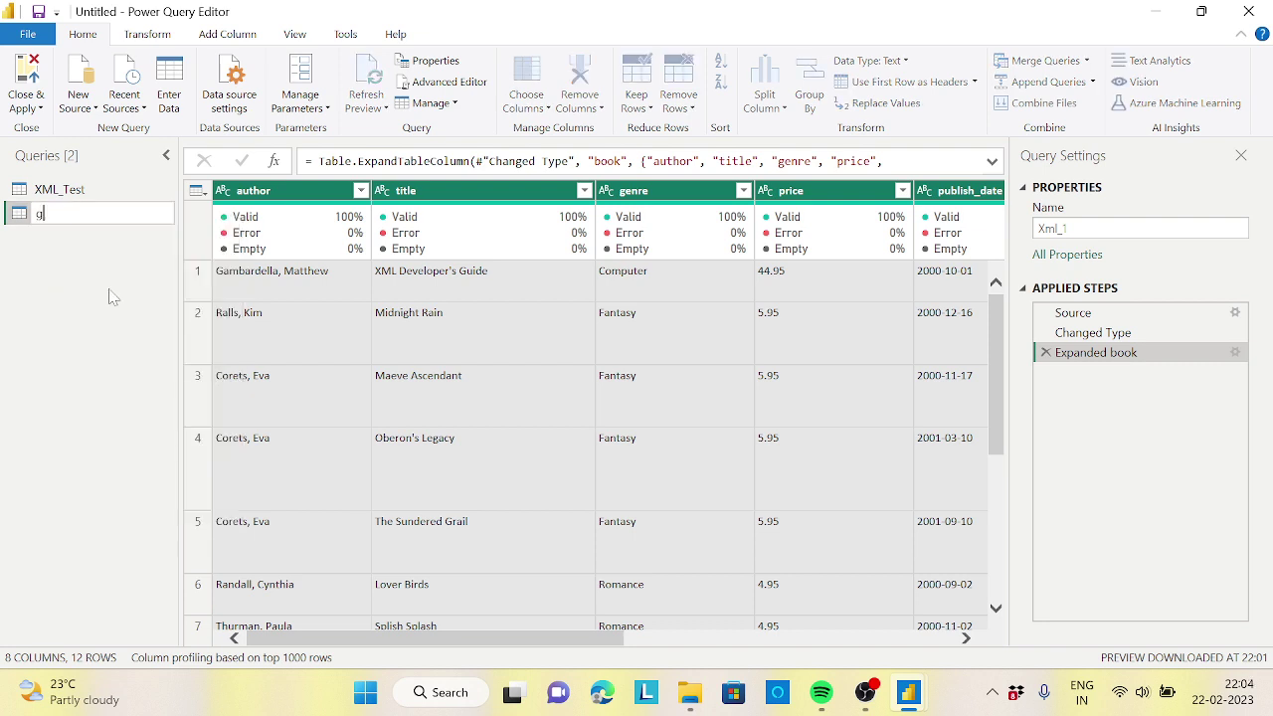
text(etXML)
key(Return)
right_click(68, 211)
Step: In the Advanced Editor, add the line '(path as text) =>' above let
click(169, 505)
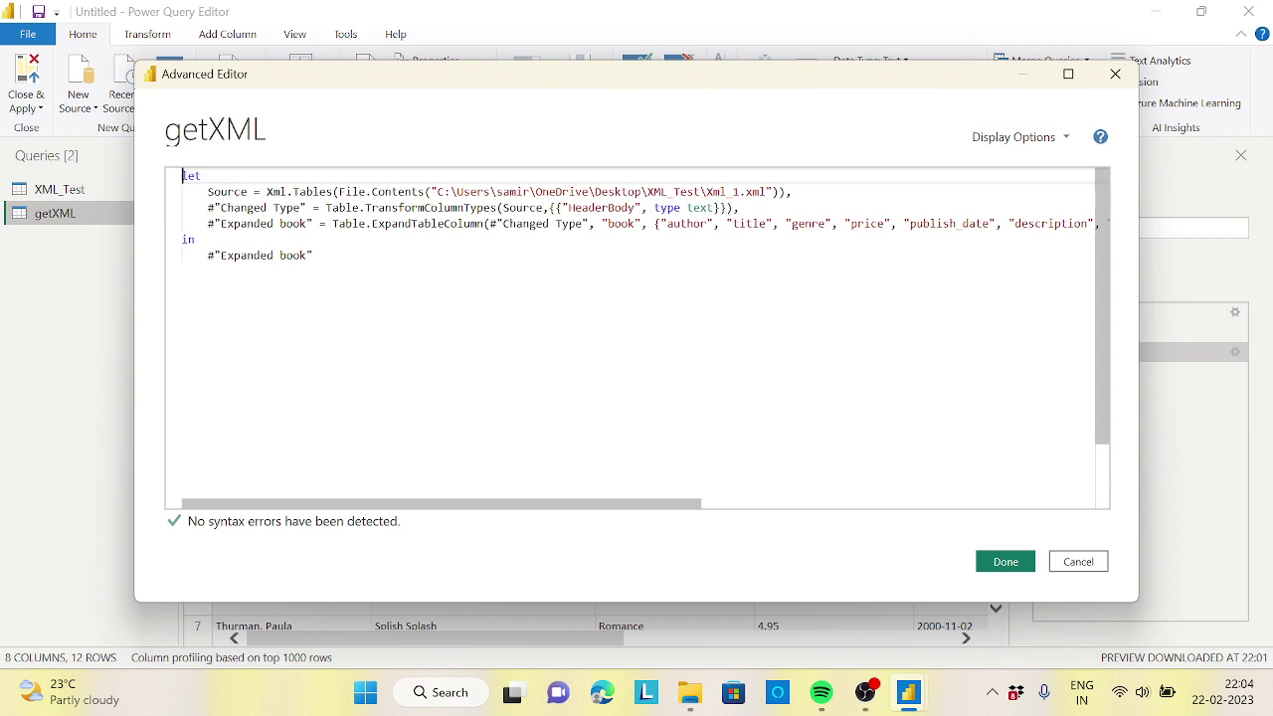
key(Return)
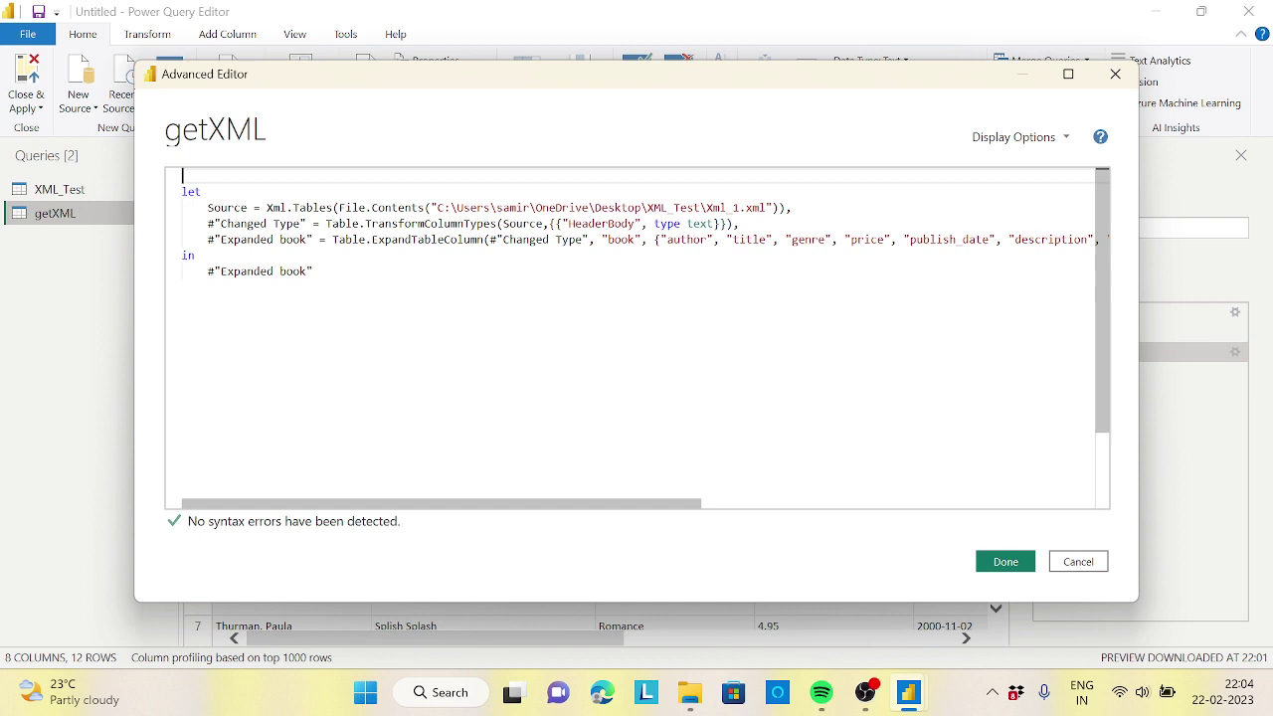
text((path )
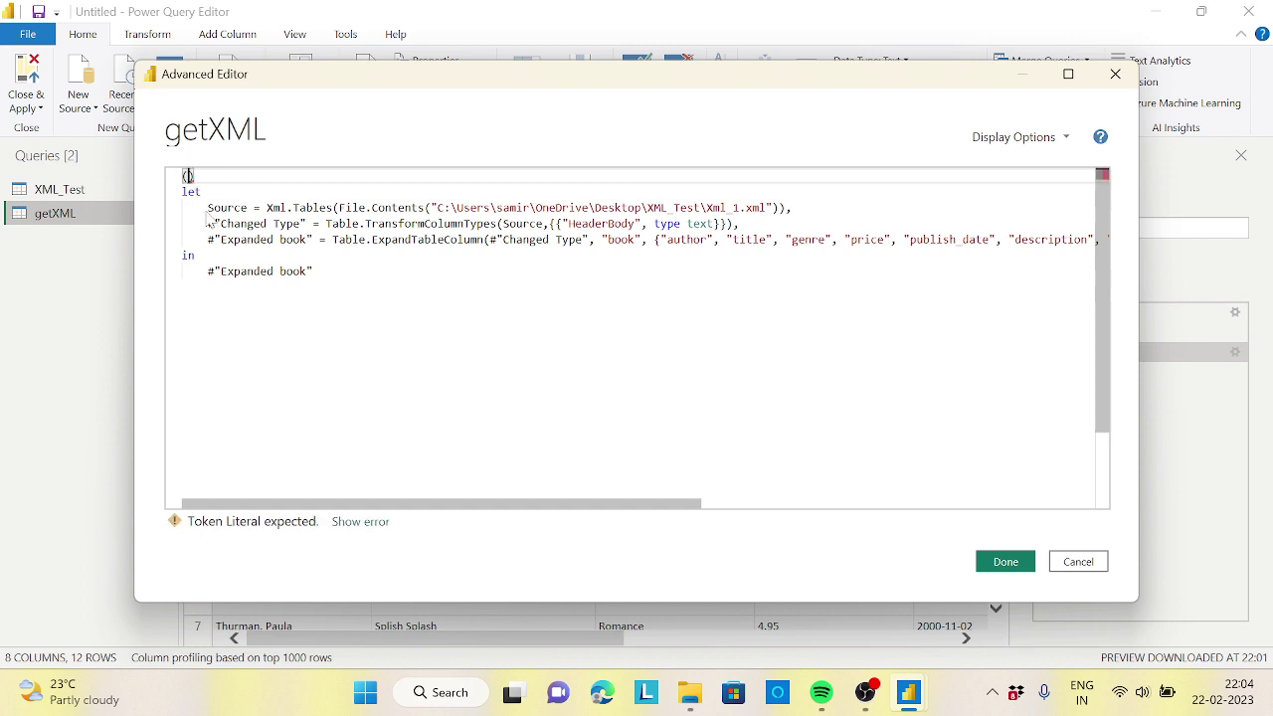
text(as test)
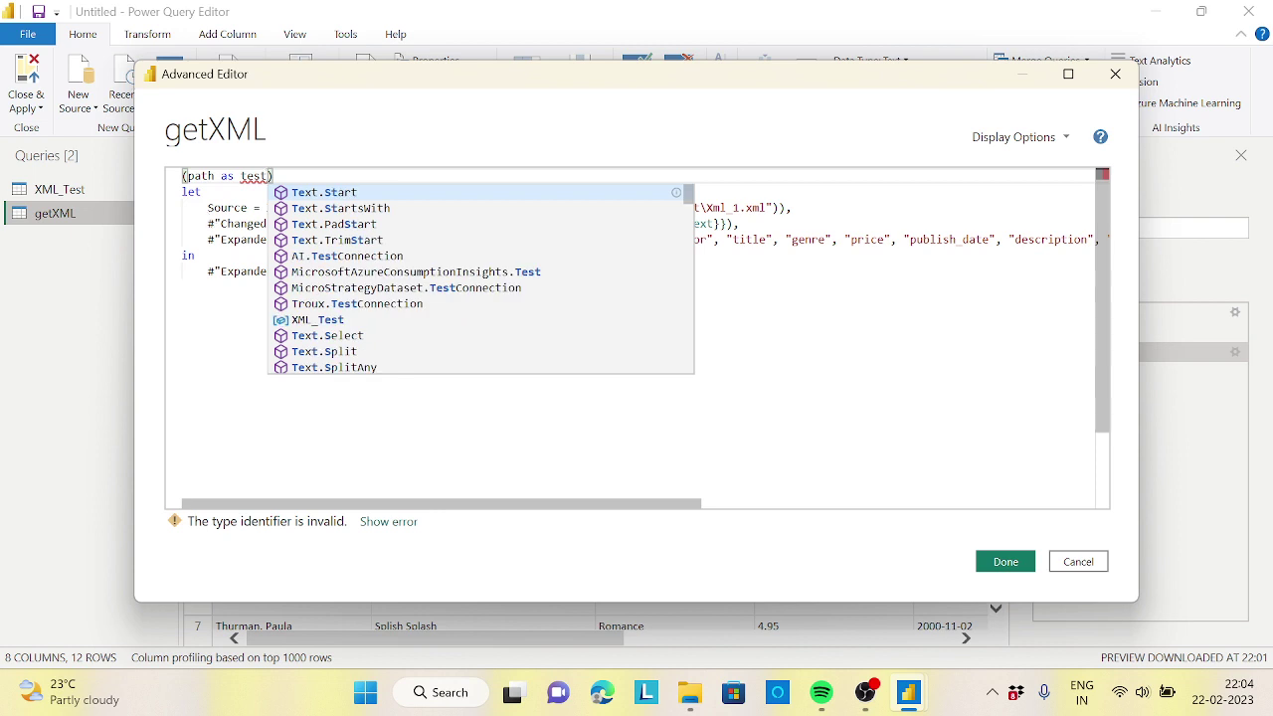
key(BackSpace)
key(BackSpace)
text(xt)
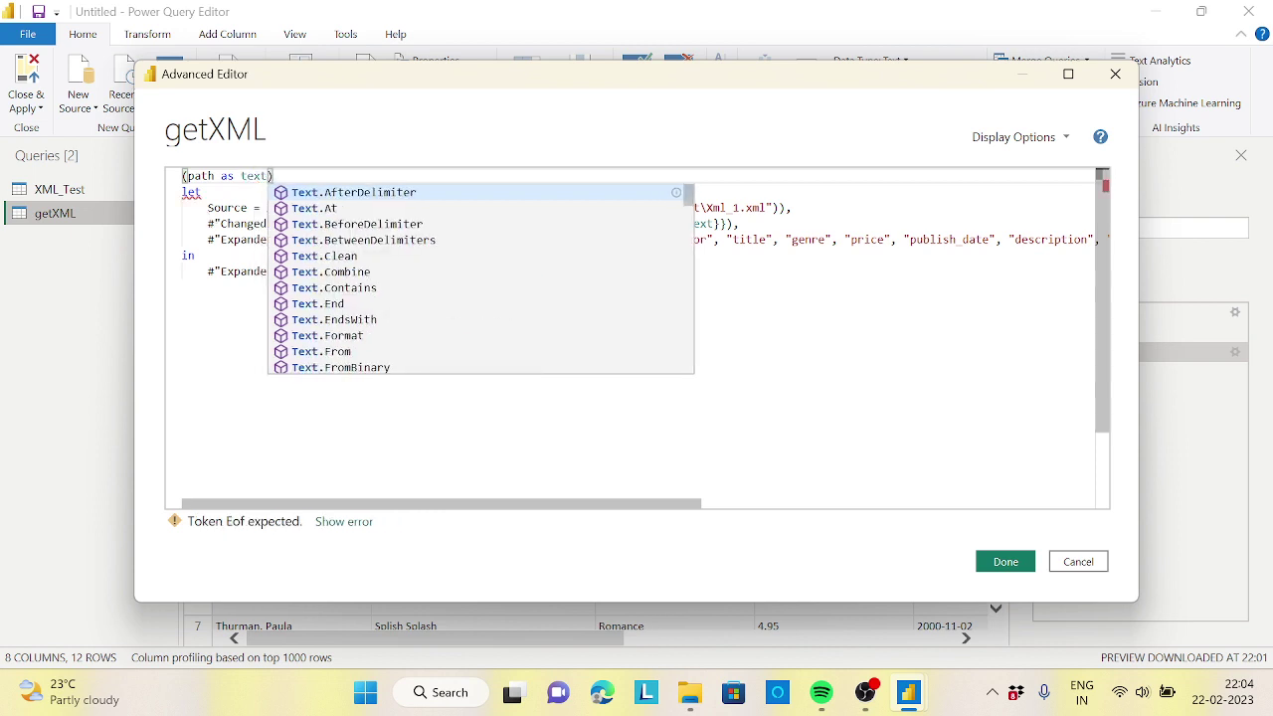
key(Right)
text(=)
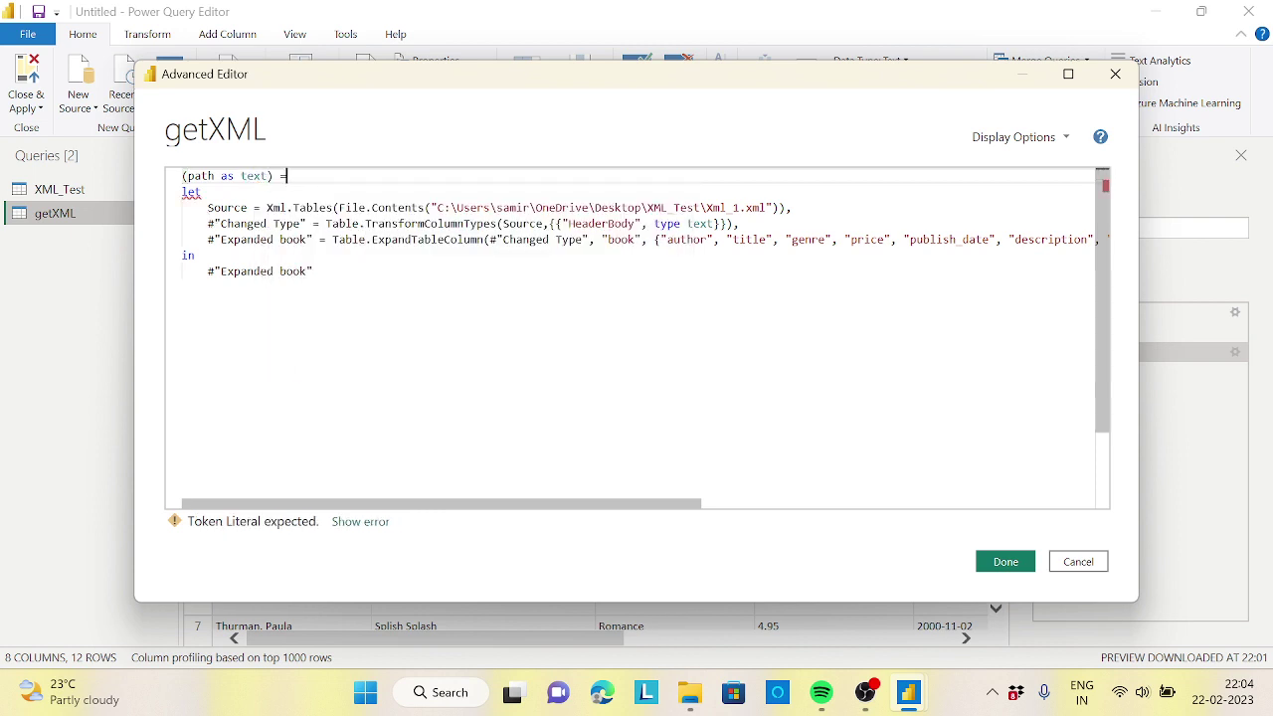
text(>)
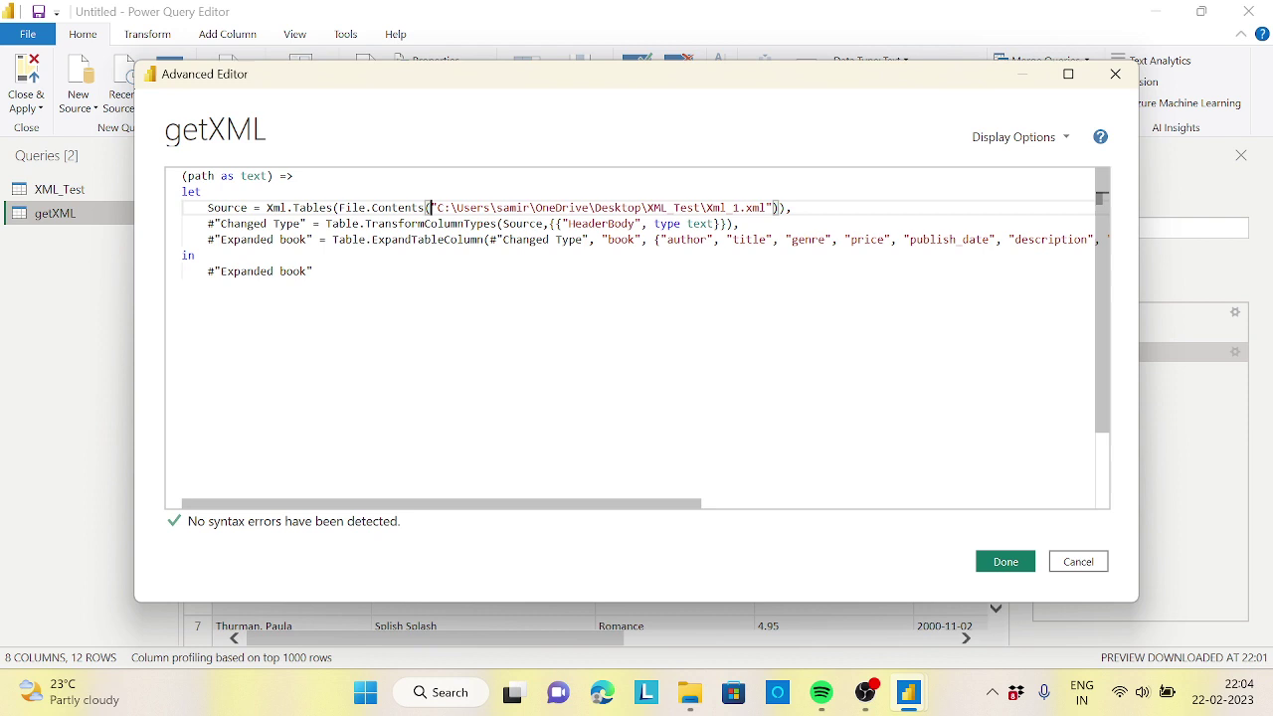
Step: Replace the hard-coded file path in File.Contents with path and save the code
drag(431, 207, 773, 207)
key(BackSpace)
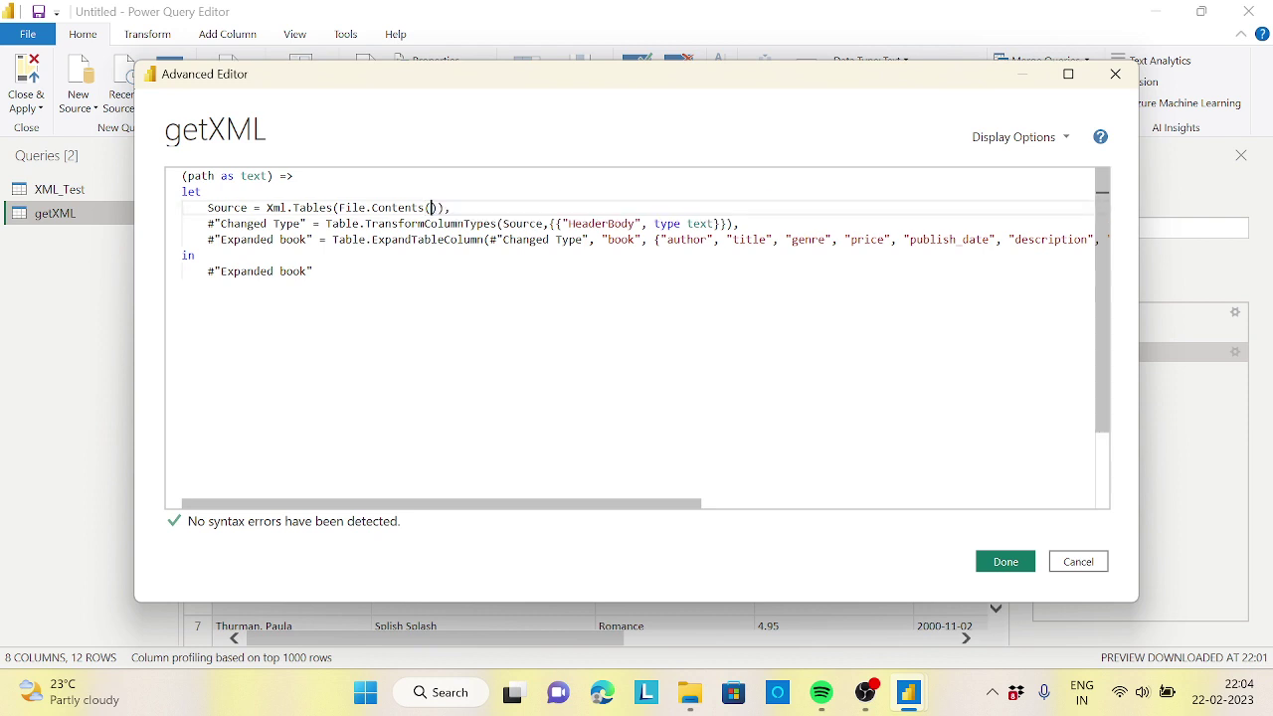
text(path)
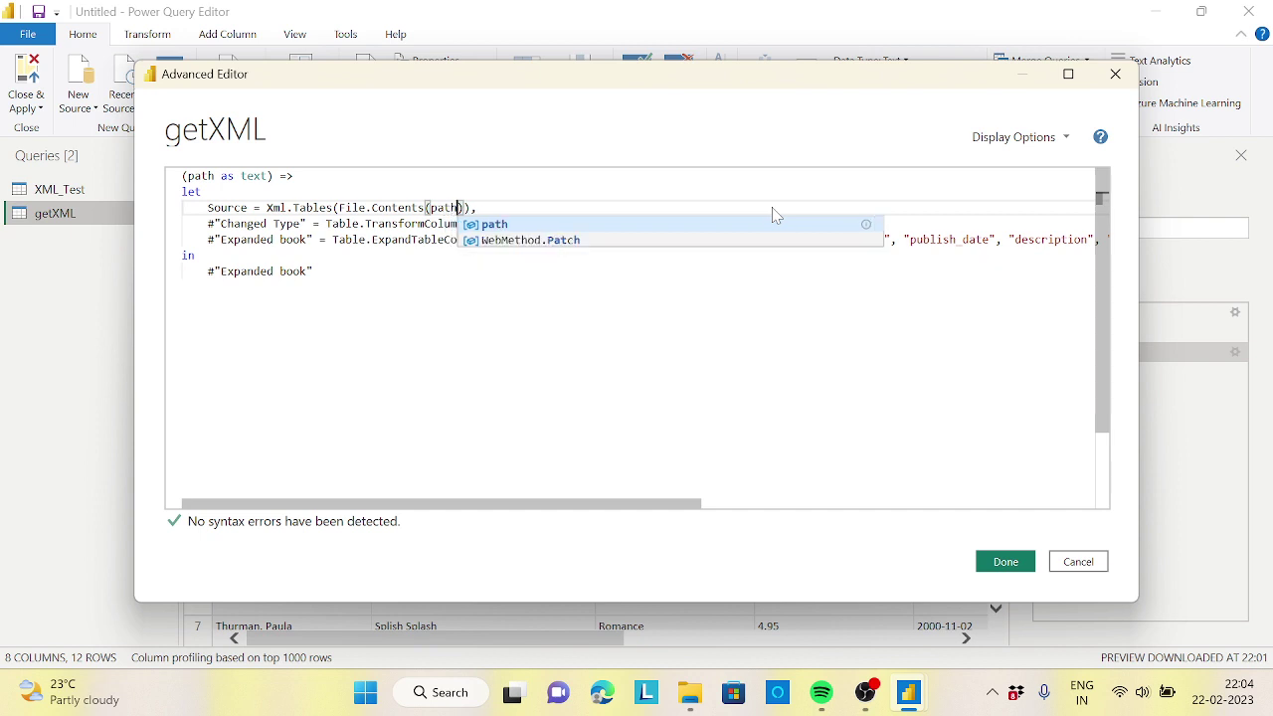
key(Escape)
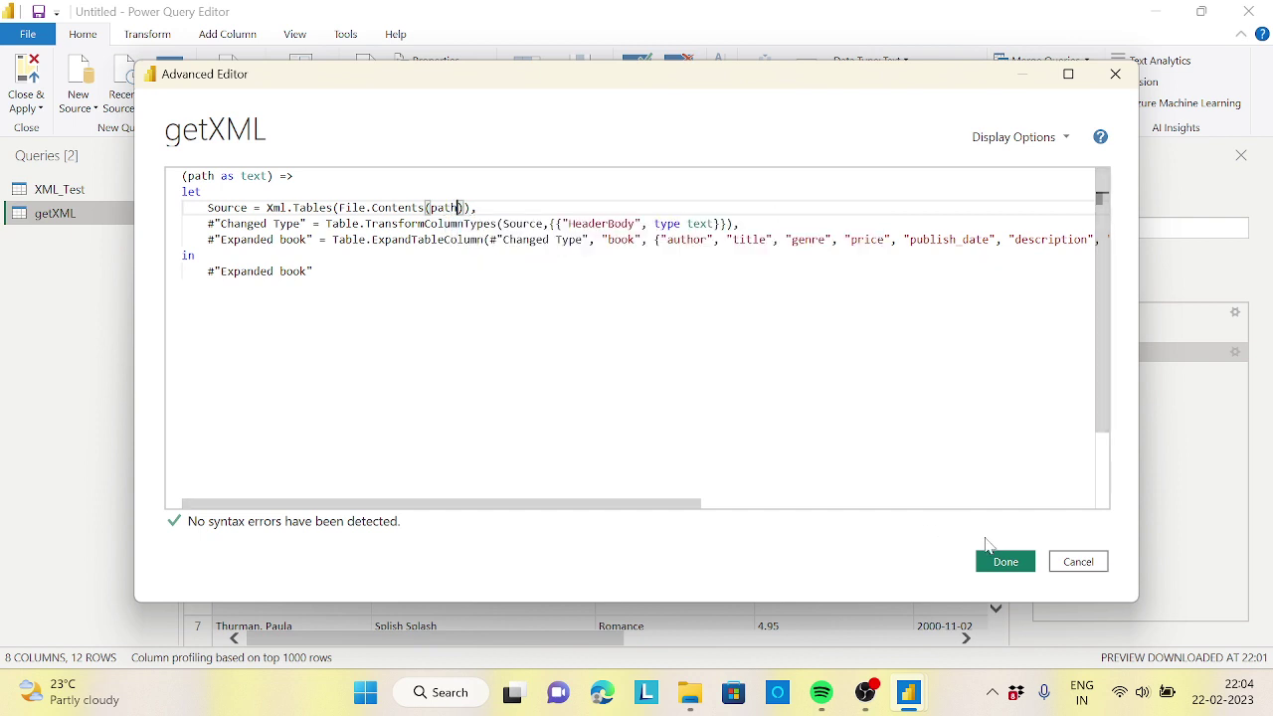
click(1005, 563)
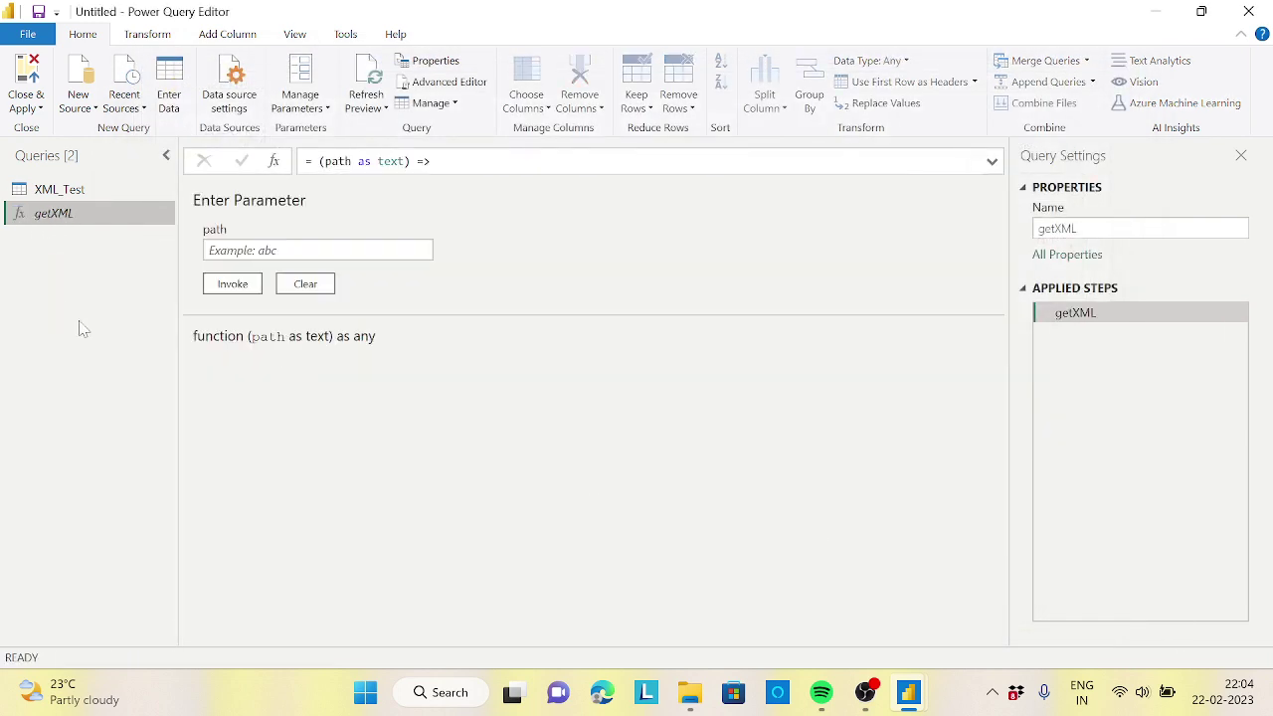
Step: In XML_Test, invoke the getXML function per row, passing the Path column as path
click(61, 193)
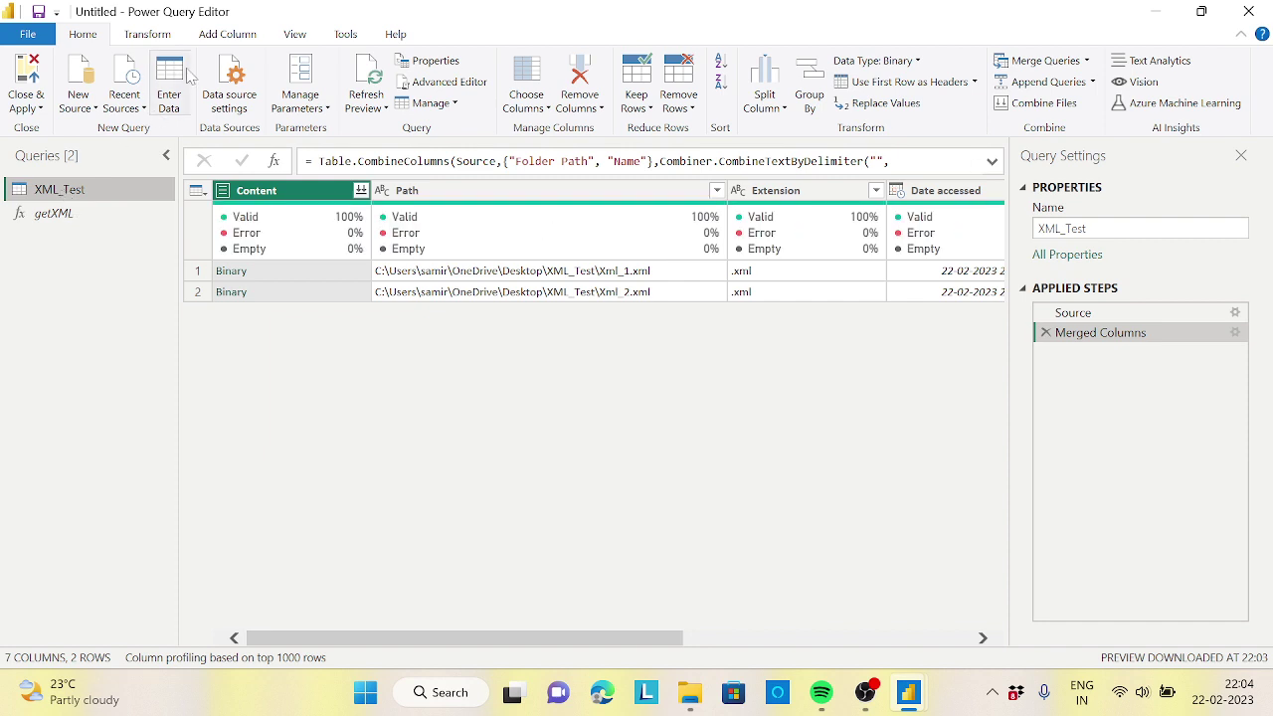
click(229, 34)
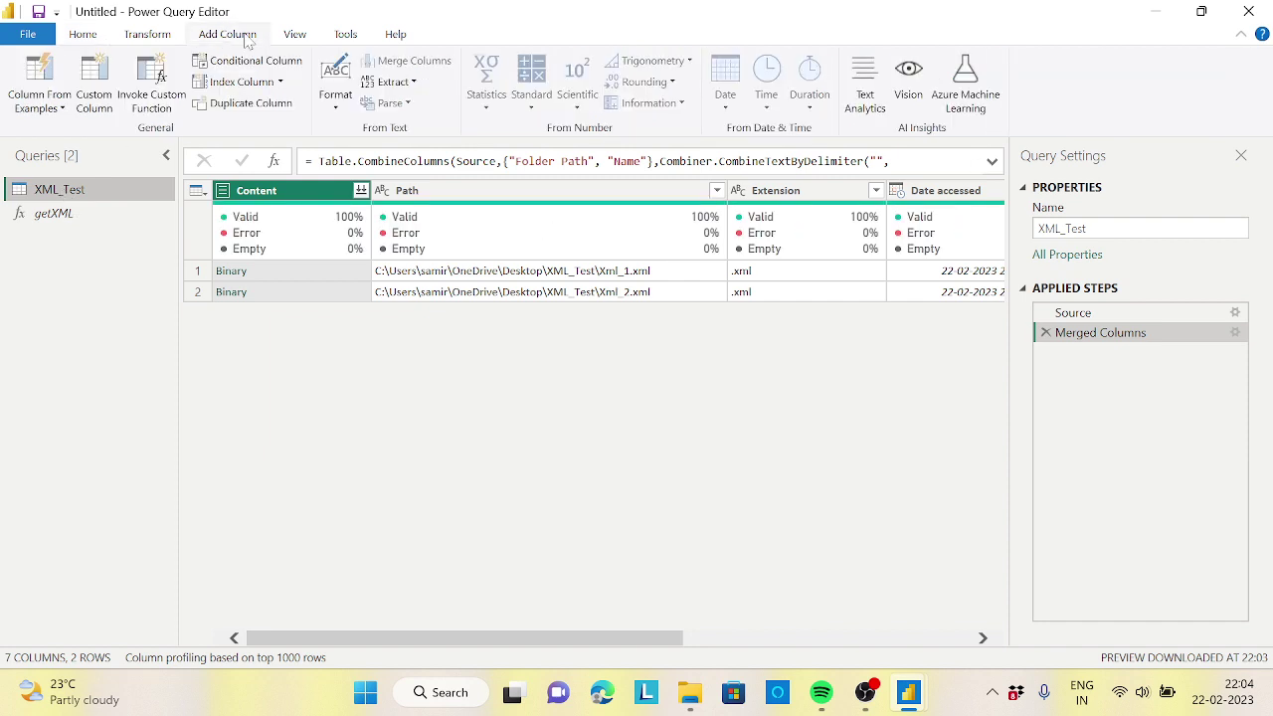
click(154, 80)
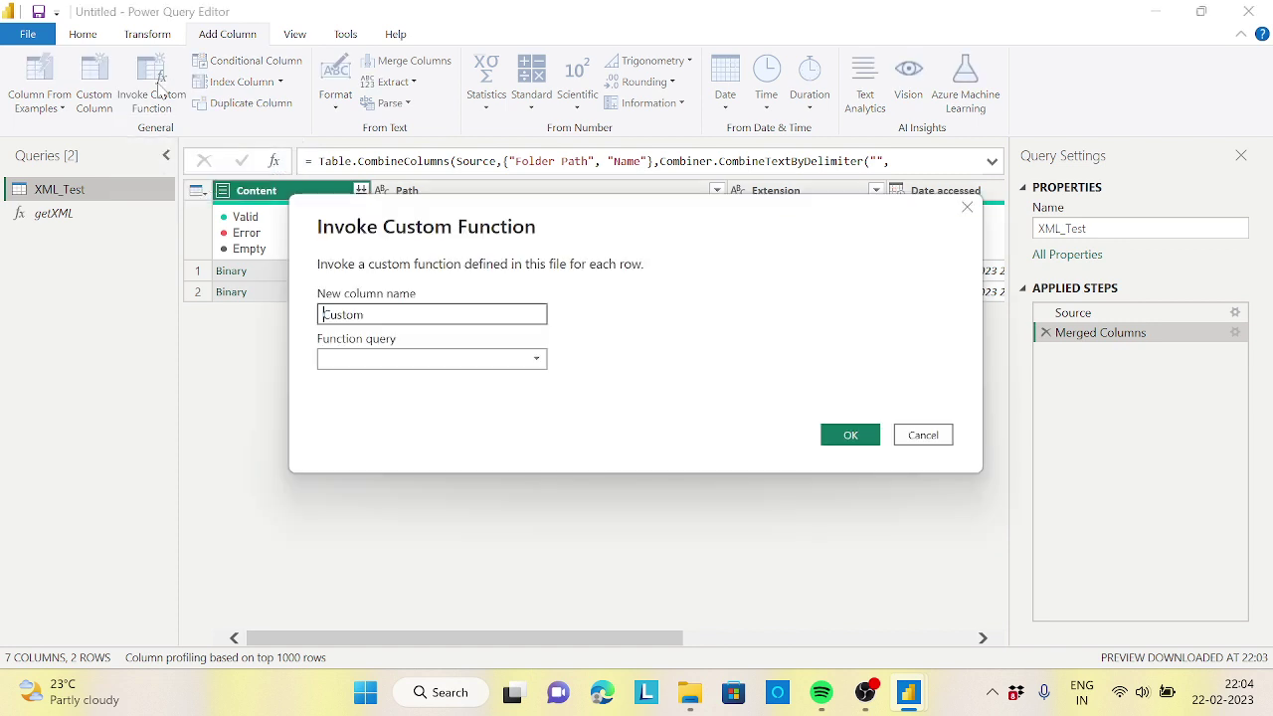
click(536, 362)
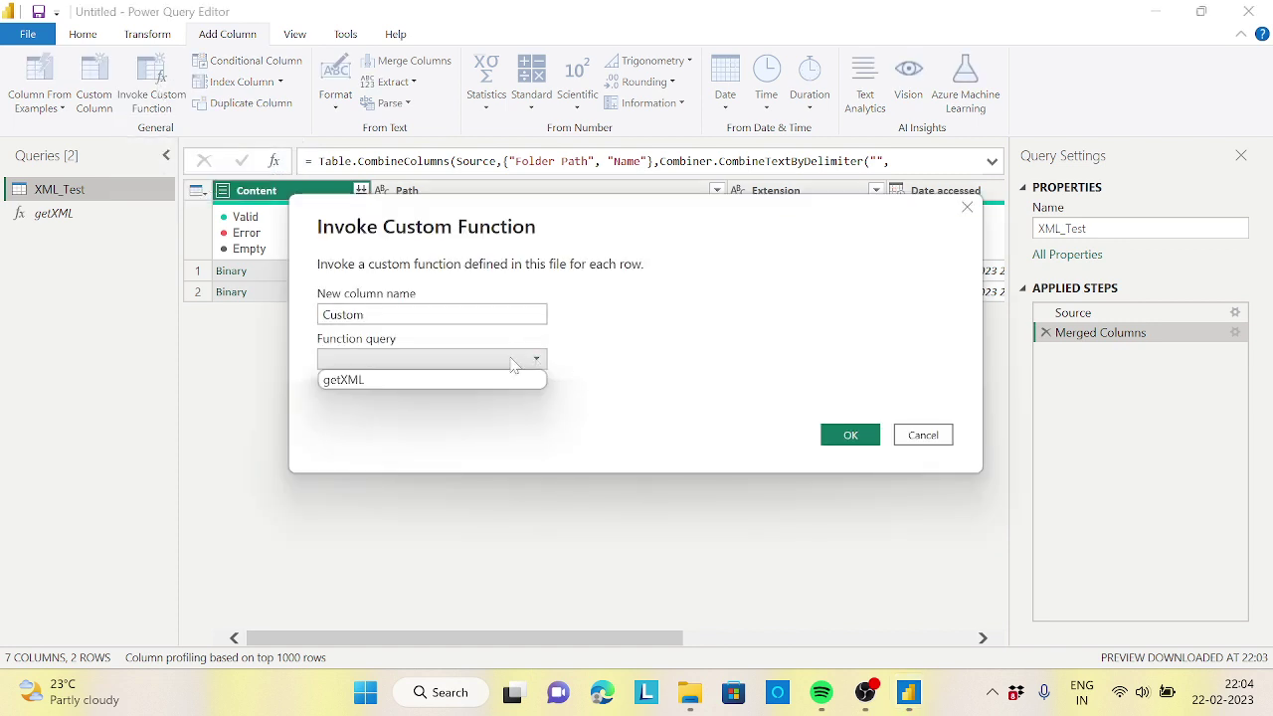
click(355, 380)
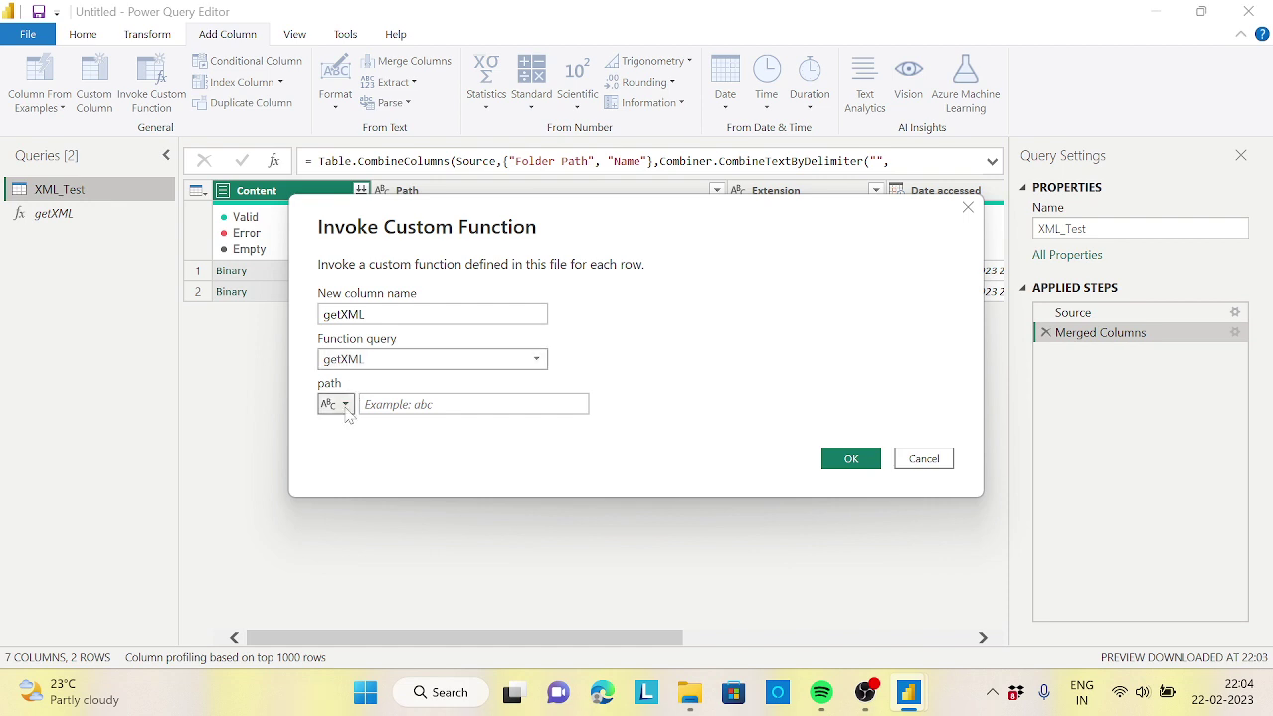
click(338, 404)
click(343, 423)
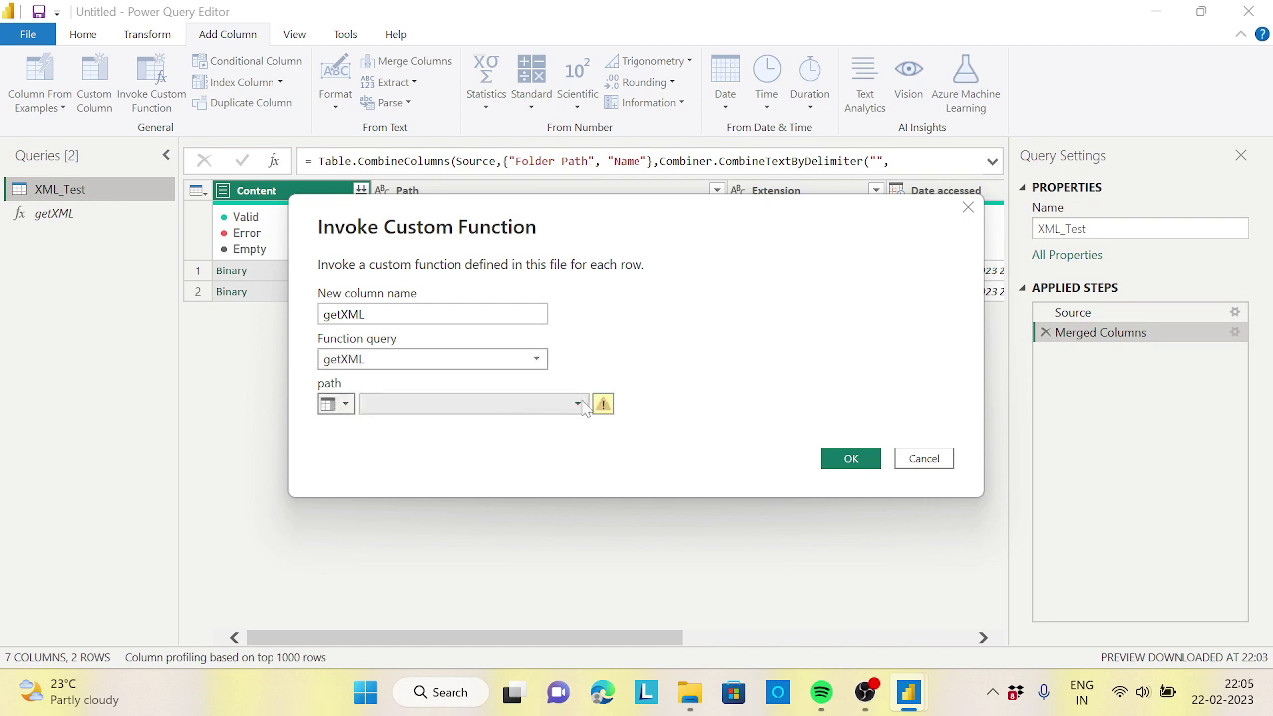
click(437, 404)
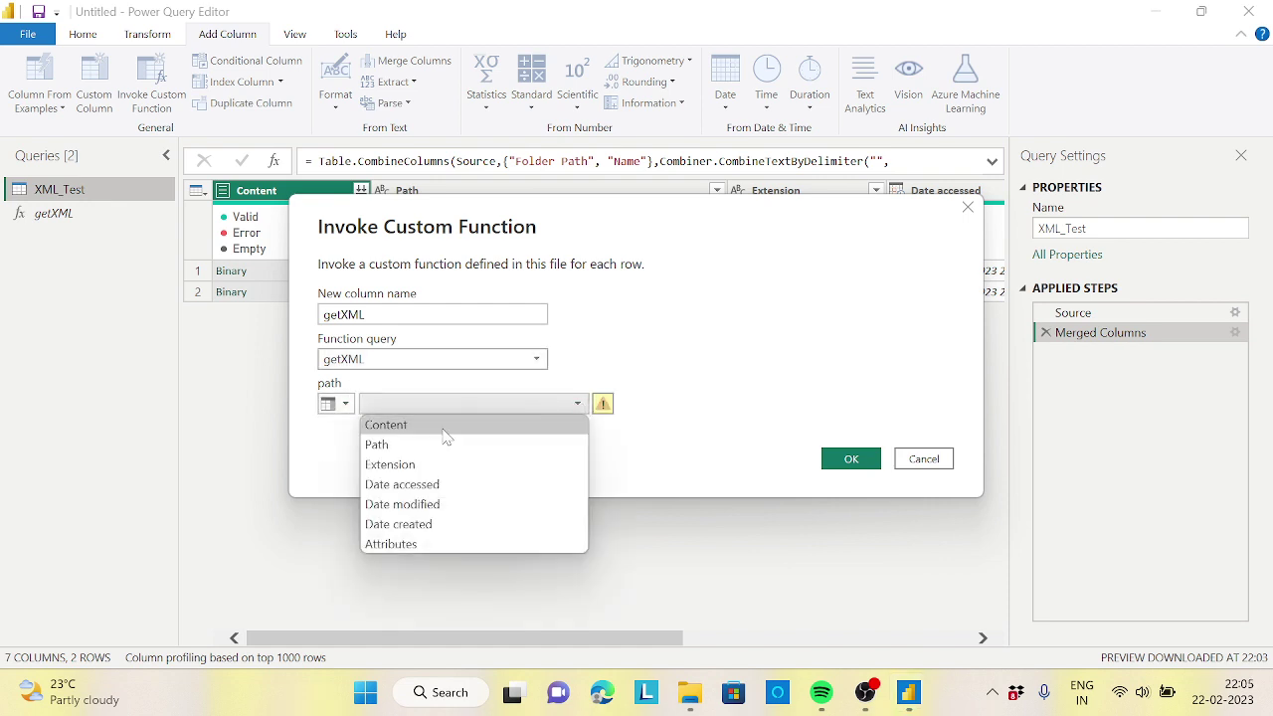
click(391, 449)
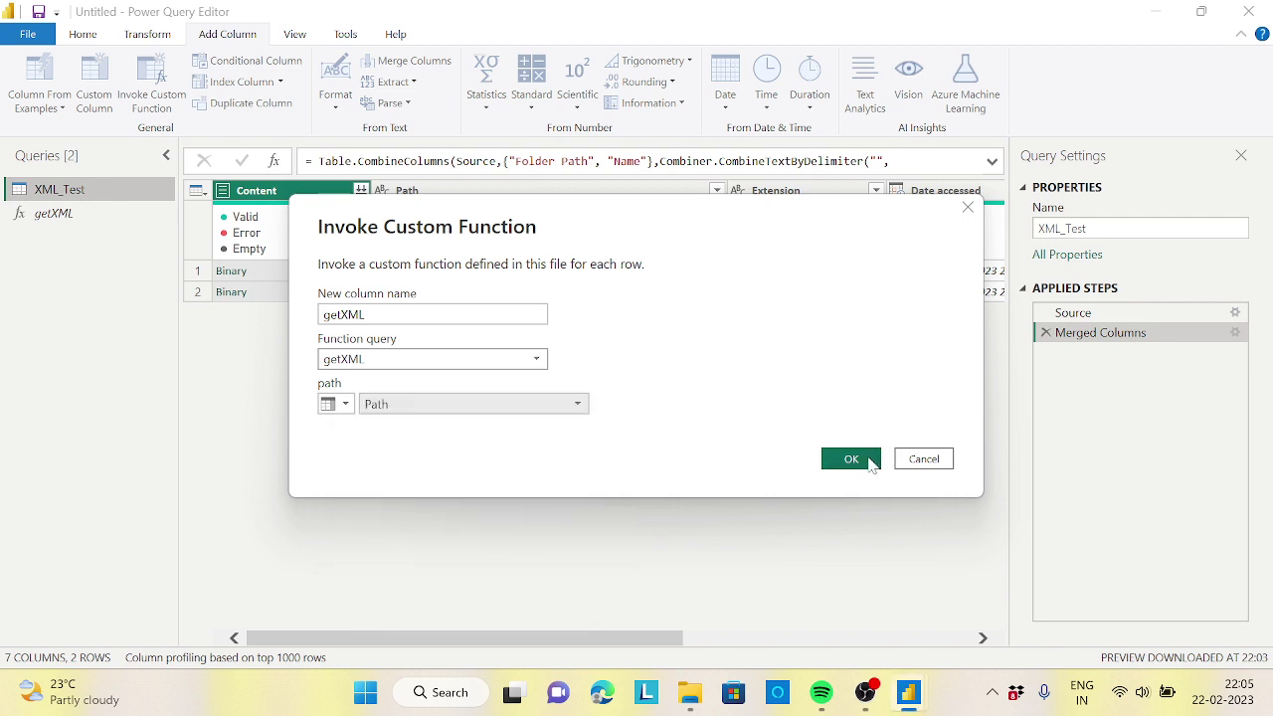
click(851, 459)
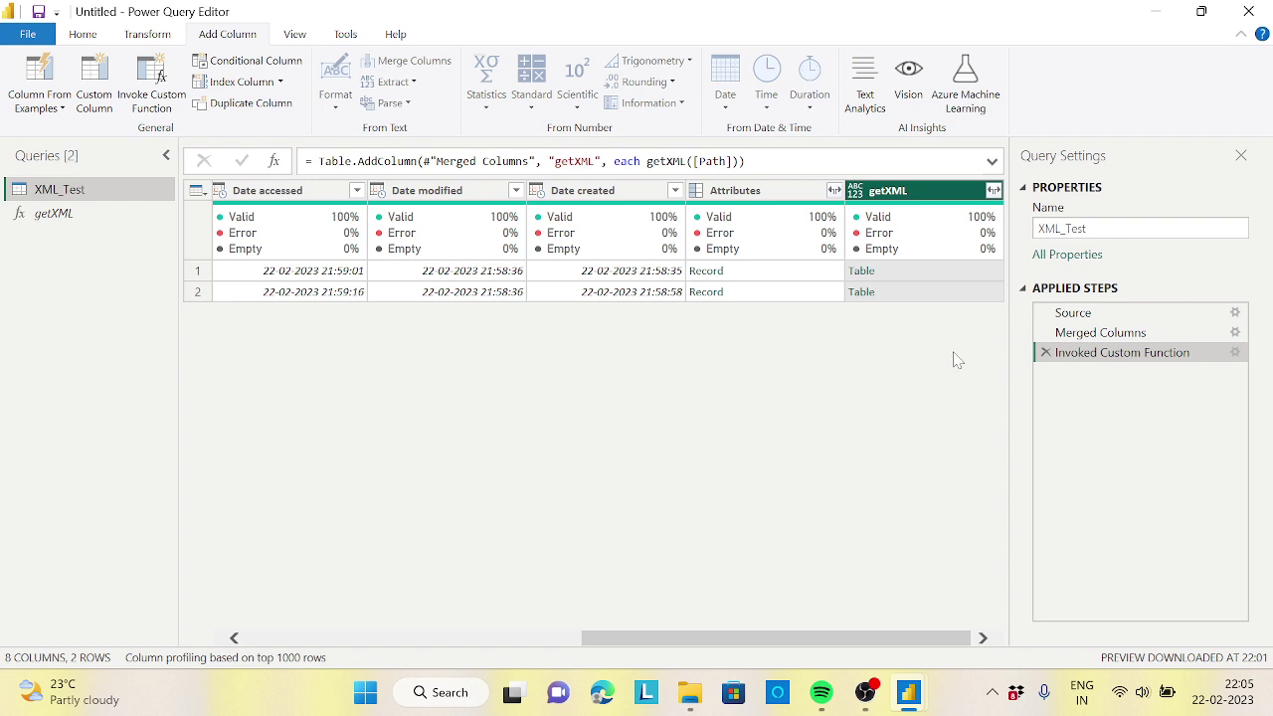
Step: Remove all columns except getXML, then expand it into author, title, genre, price and other book fields
right_click(908, 201)
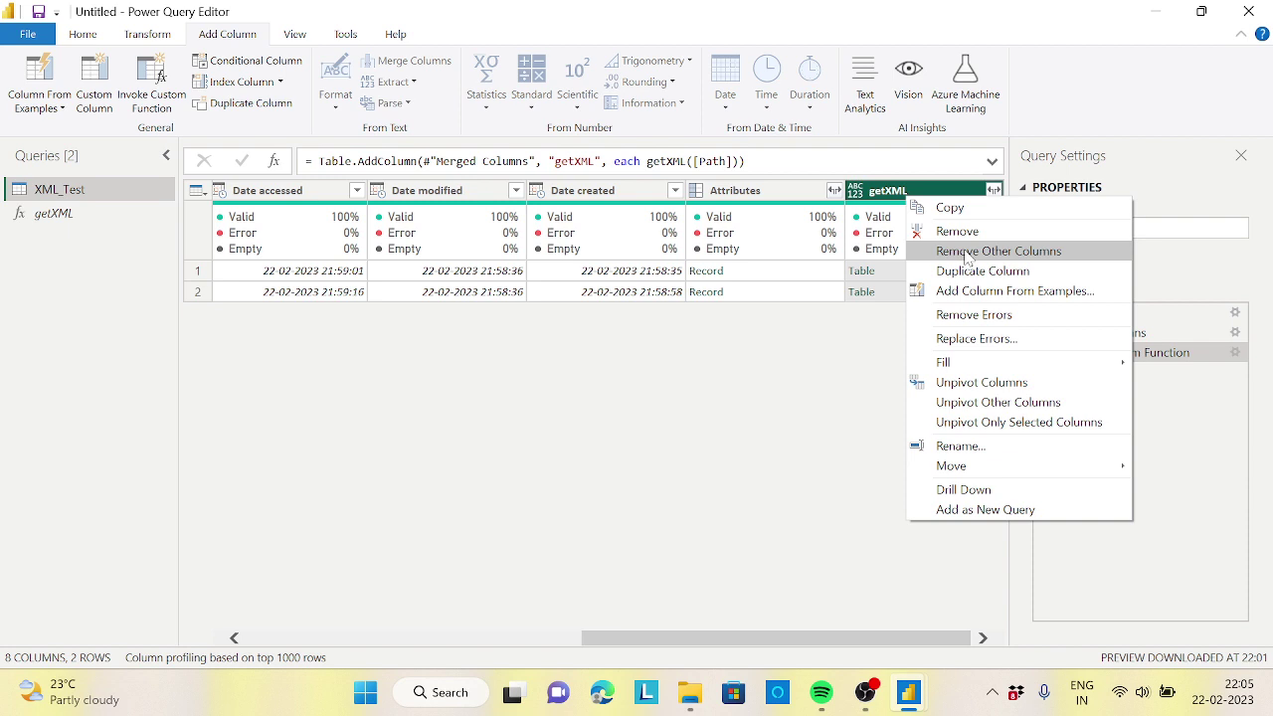
click(967, 254)
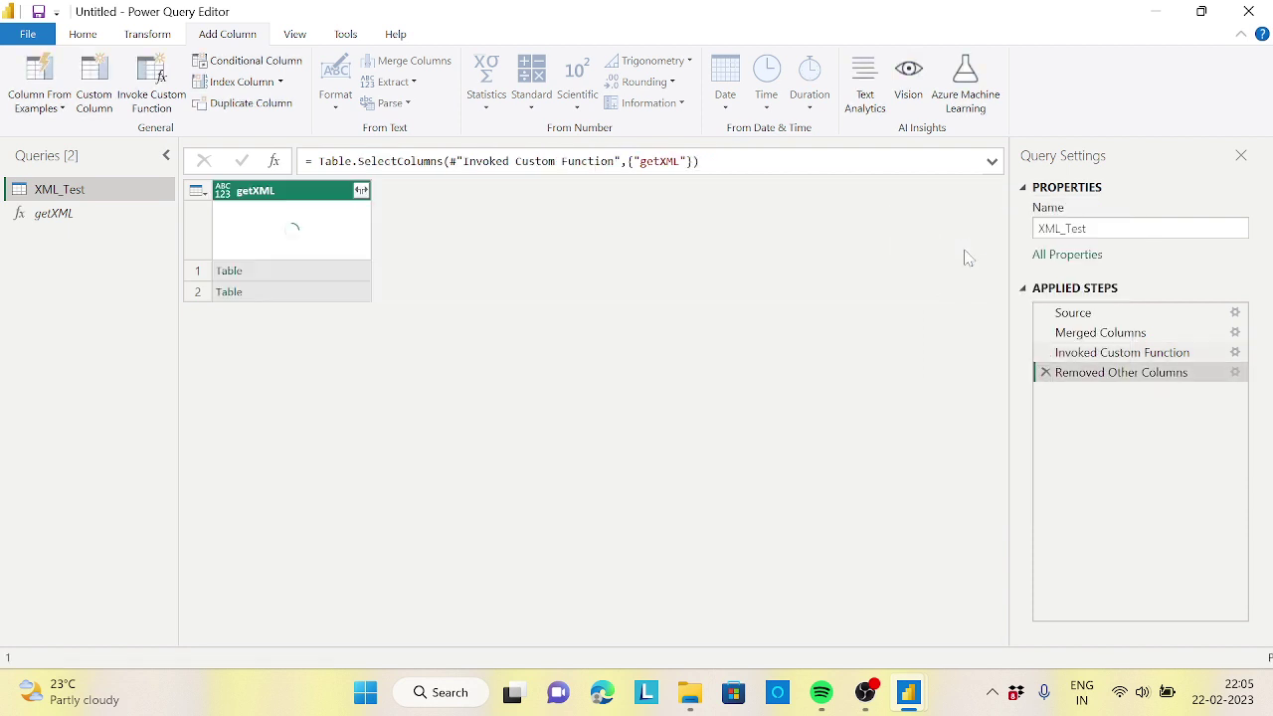
click(361, 190)
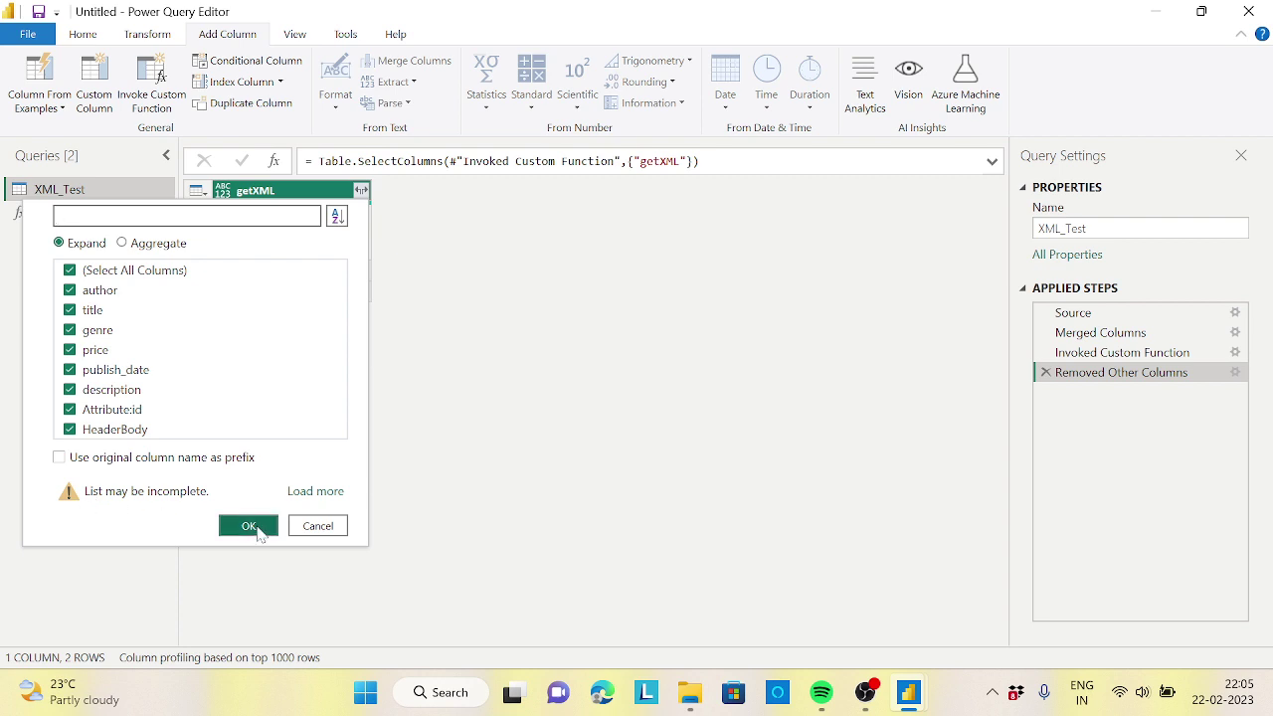
click(249, 526)
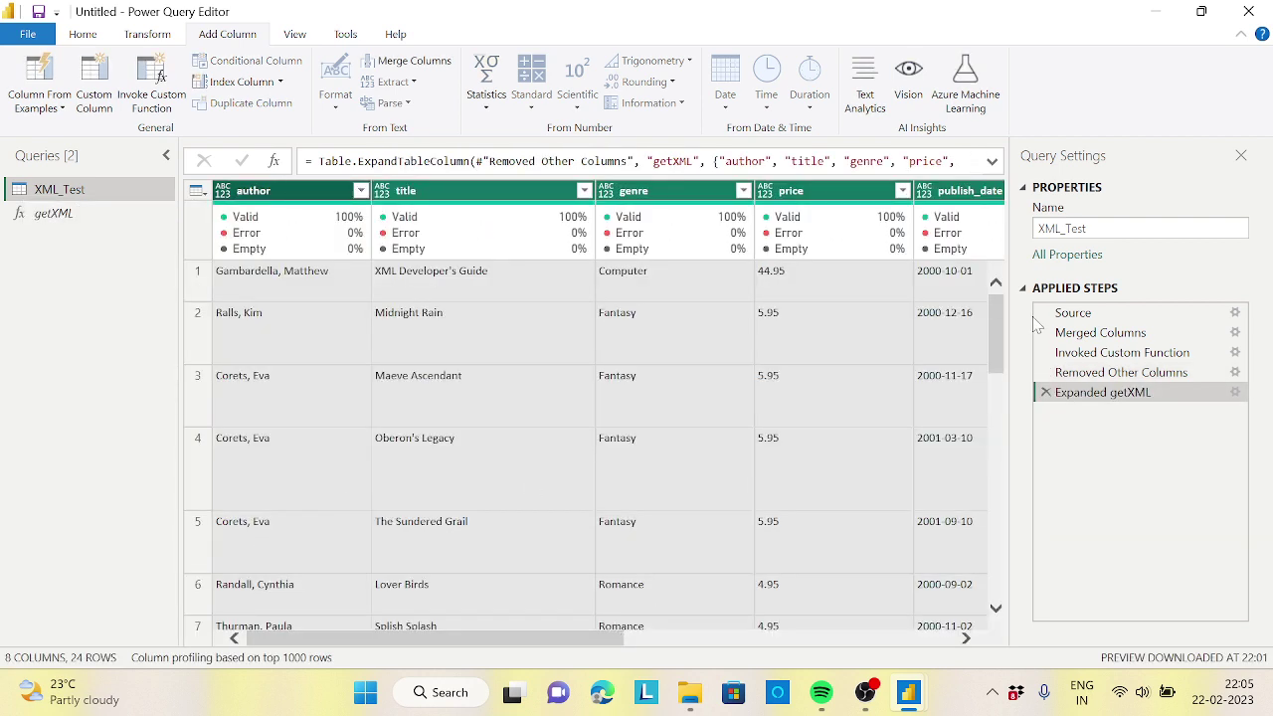
drag(997, 318, 1014, 288)
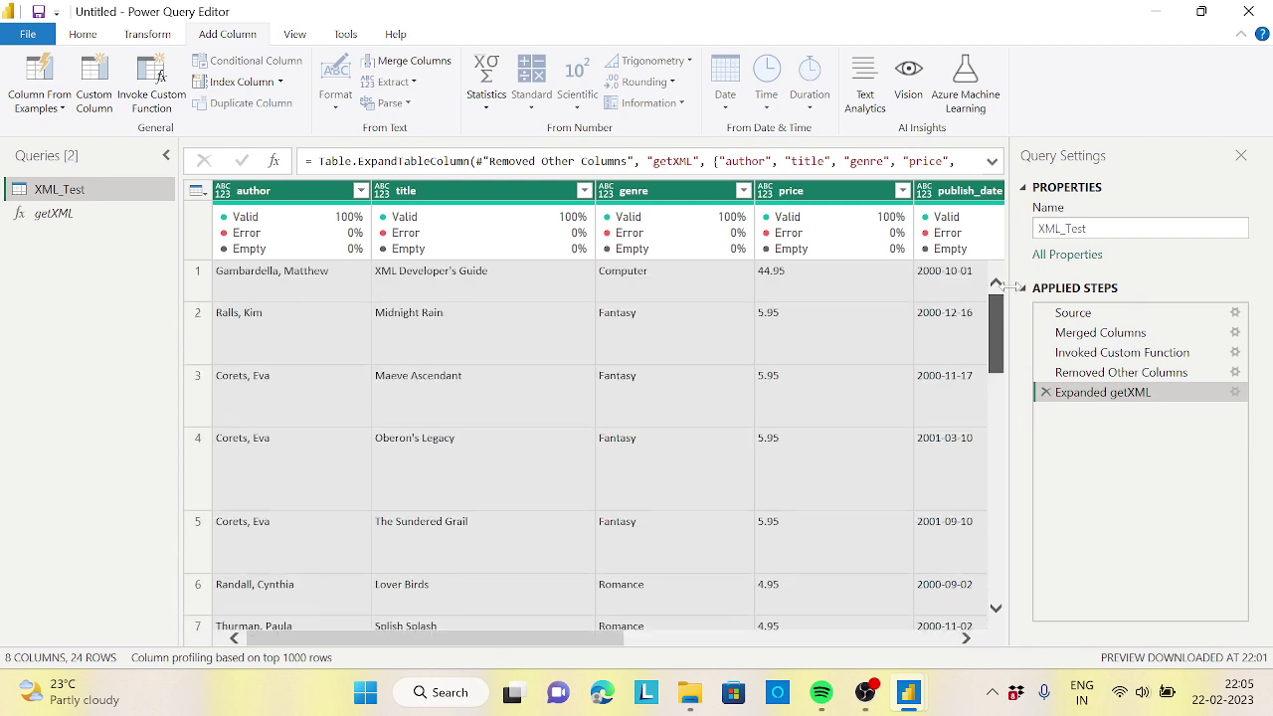